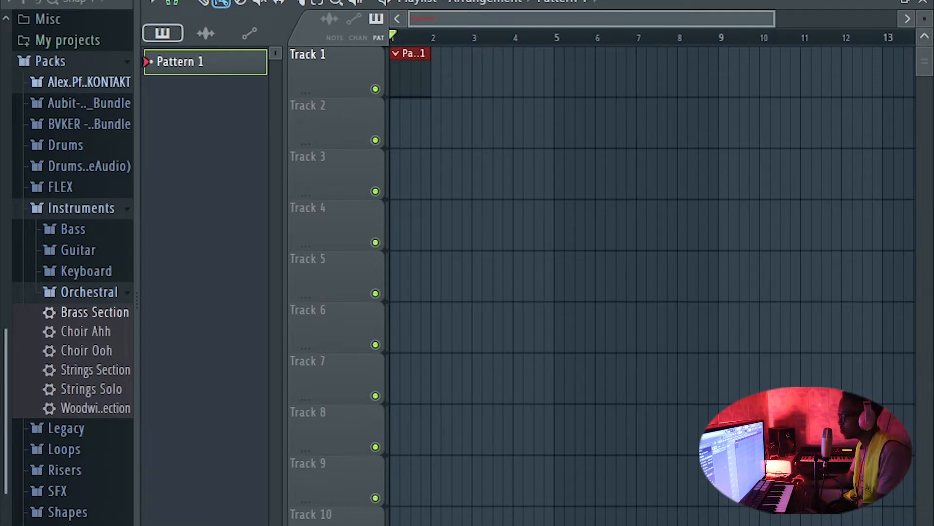
- Expand the SOUND DRUM PACKS 2021 folder in the browser's sample packs
scroll(73, 263, down, 5)
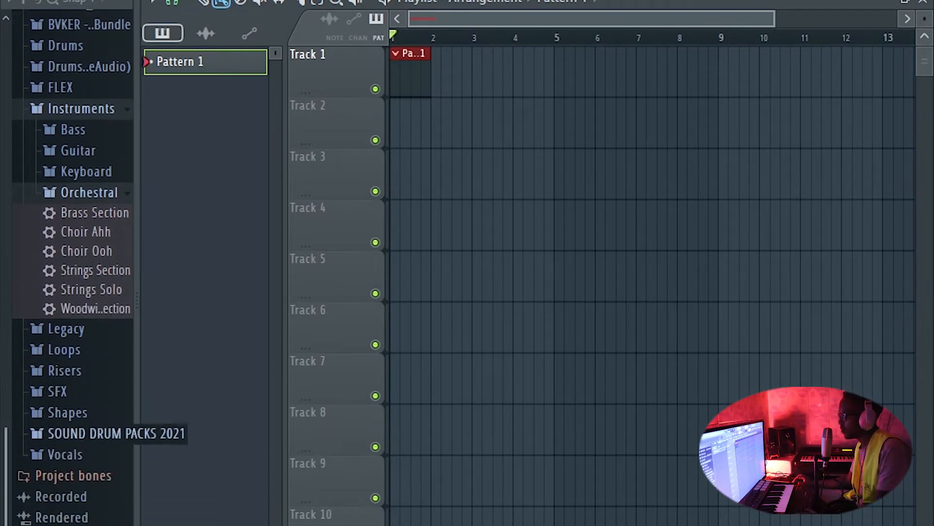
click(88, 433)
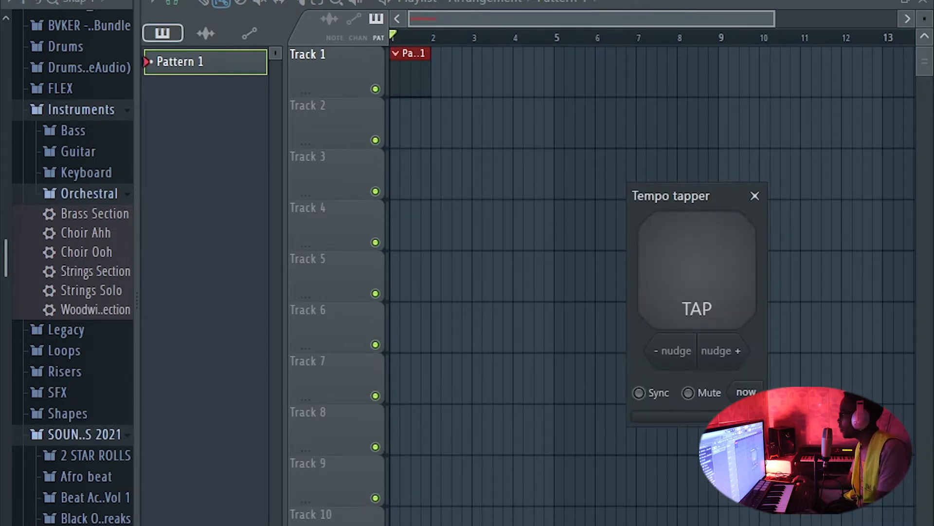
- Tap in a project tempo of 97 BPM with the tempo tapper and play the project briefly to check it
drag(696, 196, 481, 180)
click(482, 254)
click(481, 254)
click(482, 254)
click(482, 254)
click(482, 255)
click(481, 254)
click(482, 255)
click(482, 255)
click(481, 254)
click(482, 255)
click(481, 254)
click(481, 254)
click(482, 255)
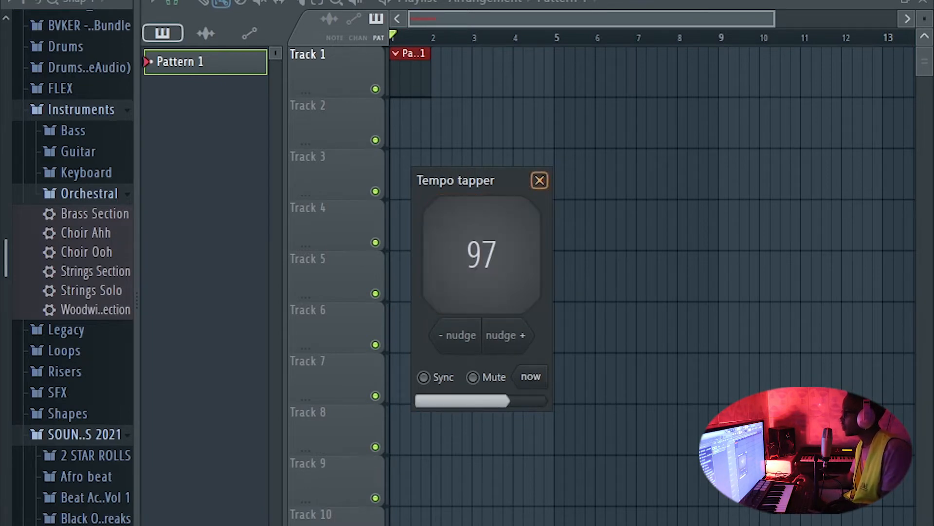
click(539, 180)
key(space)
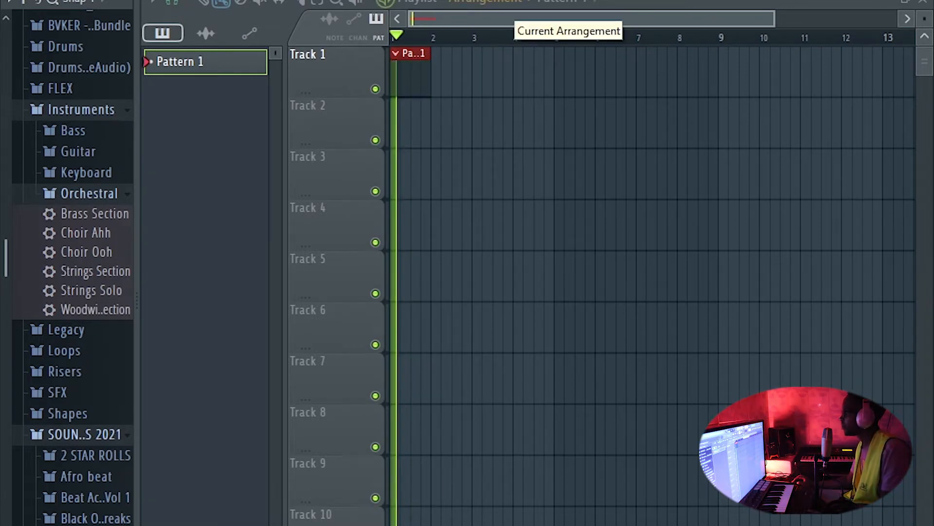
key(space)
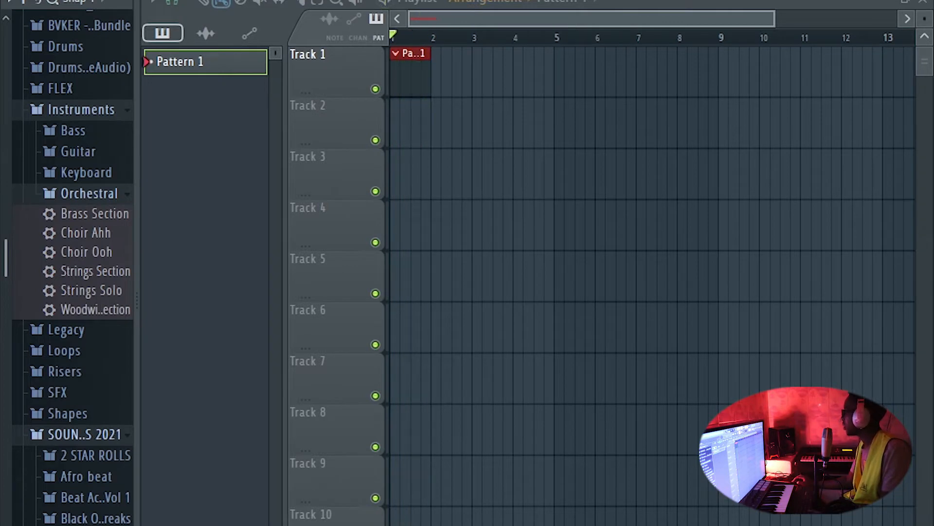
- Record a four-bar melody into Pattern 1 with the Nexus channel's PN Ballad Grand Piano preset
key(F6)
click(394, 168)
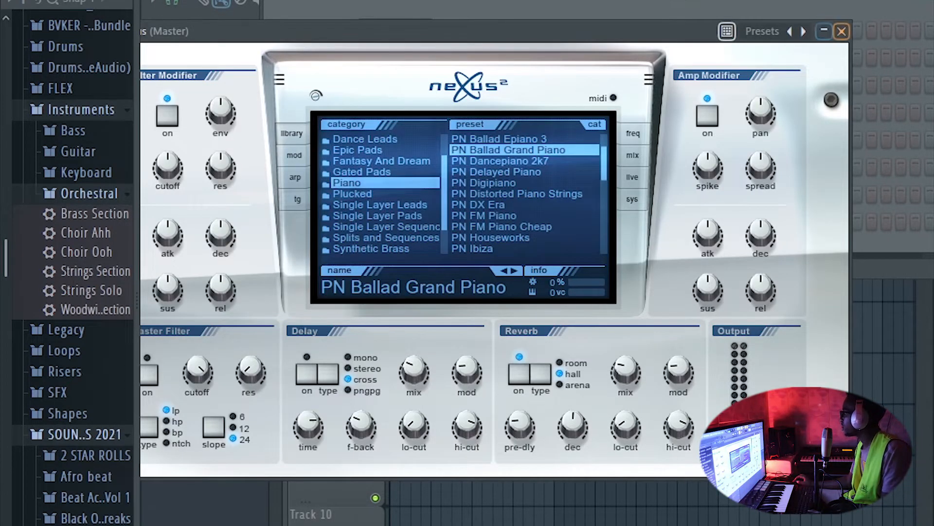
click(842, 31)
key(F6)
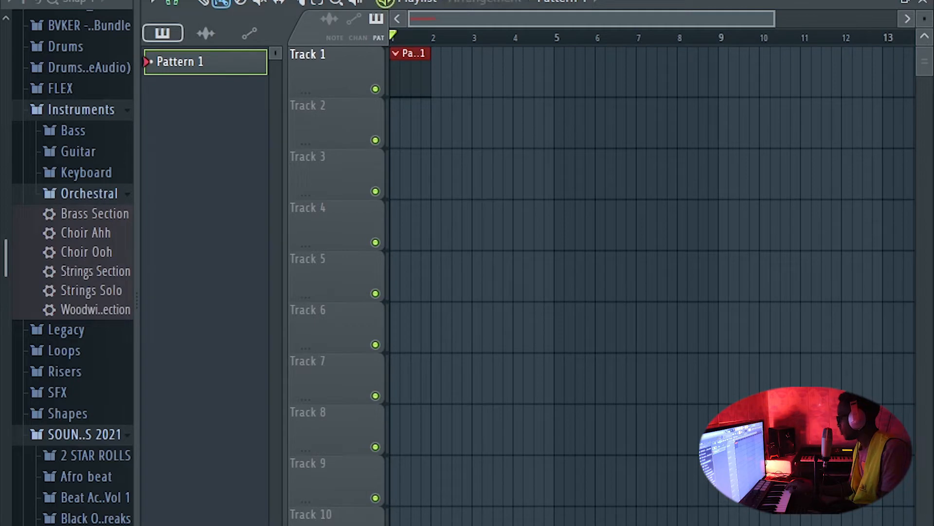
key(space)
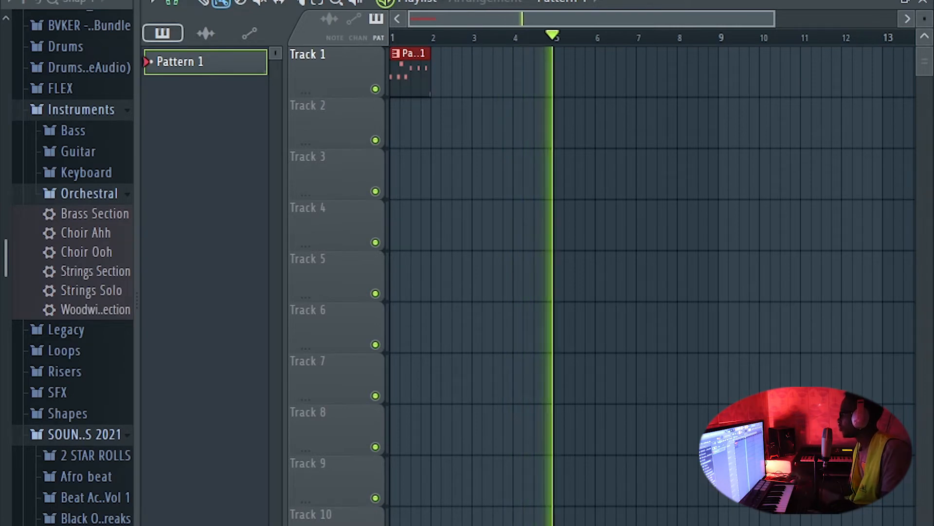
key(space)
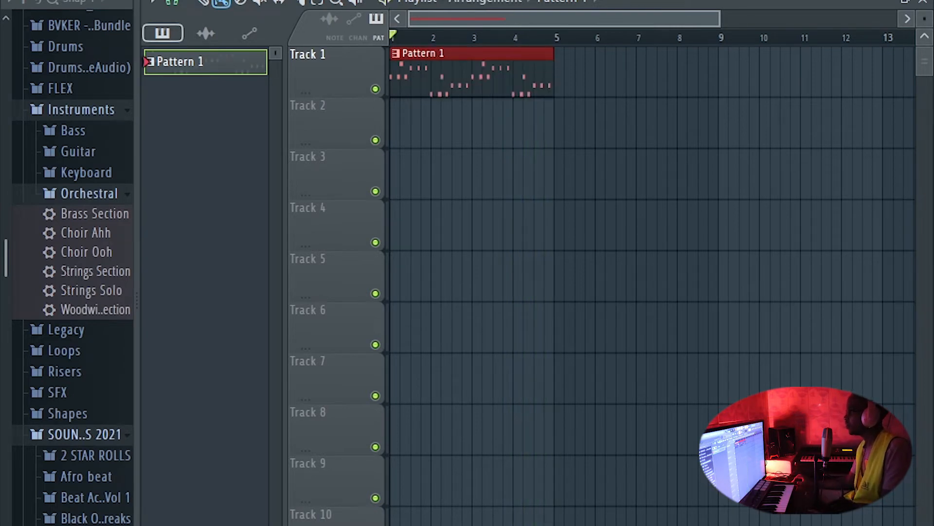
- Quantize the recorded Nexus notes in the piano roll and play the melody back
key(F7)
scroll(560, 253, down, 2)
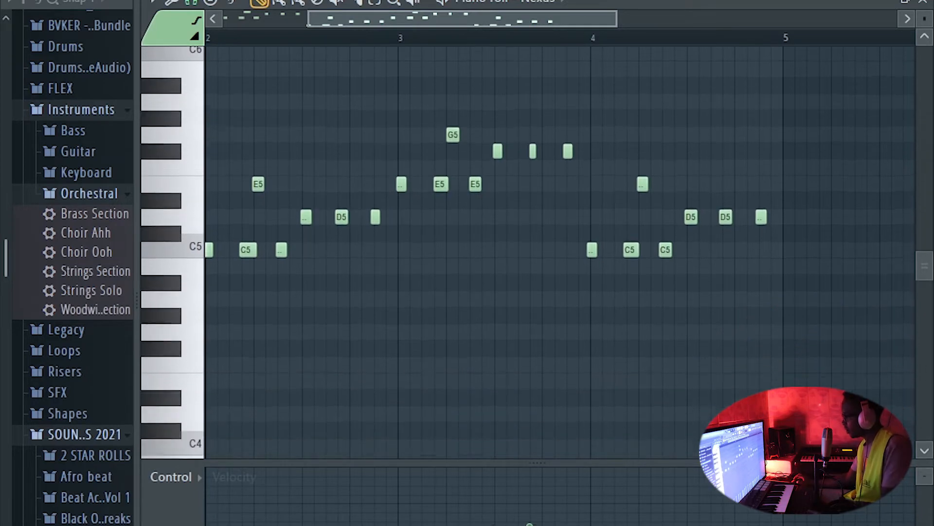
scroll(560, 253, down, 1)
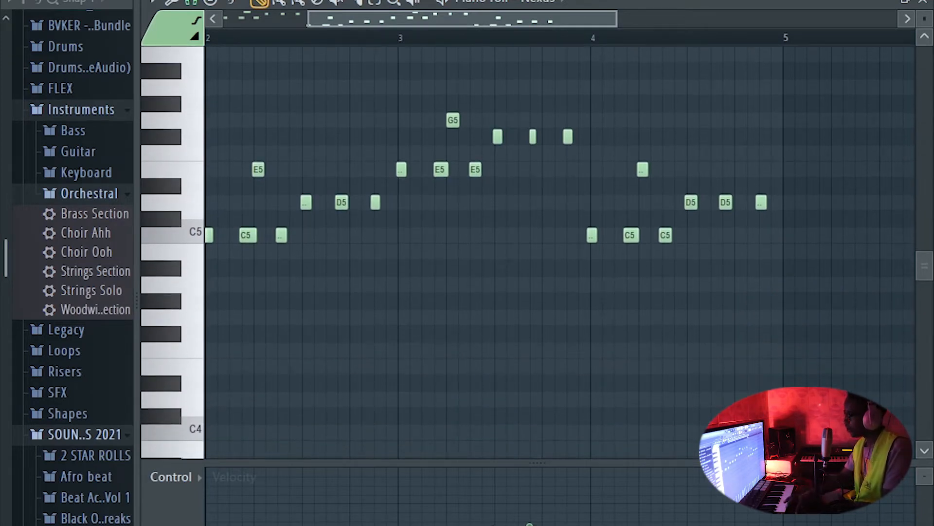
key(ctrl+q)
key(space)
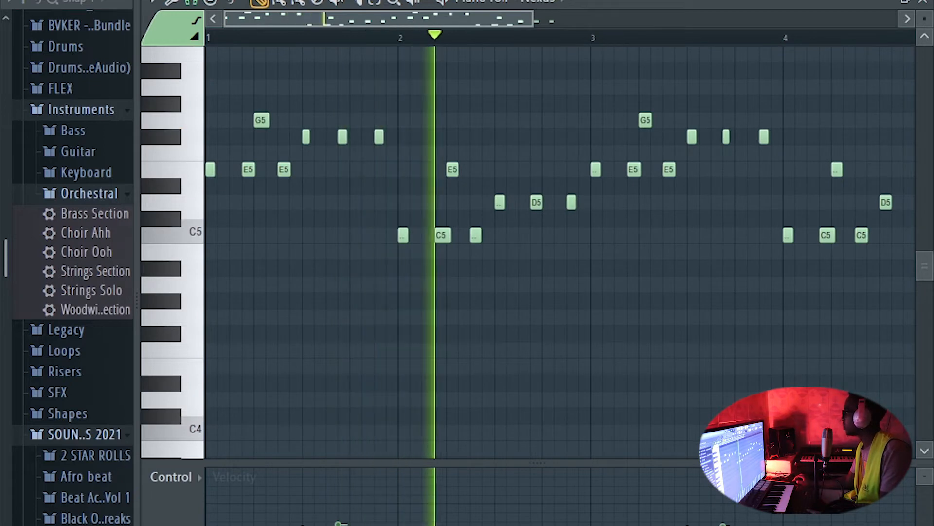
- Add Fruity Balance to the Master track's first effect slot and set its volume to 5.6 dB
key(F9)
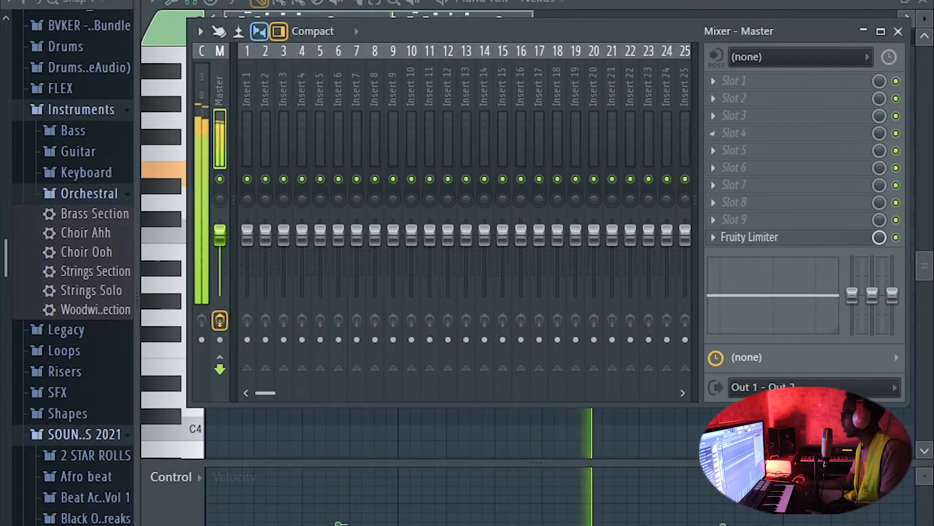
click(713, 81)
mouse_move(737, 100)
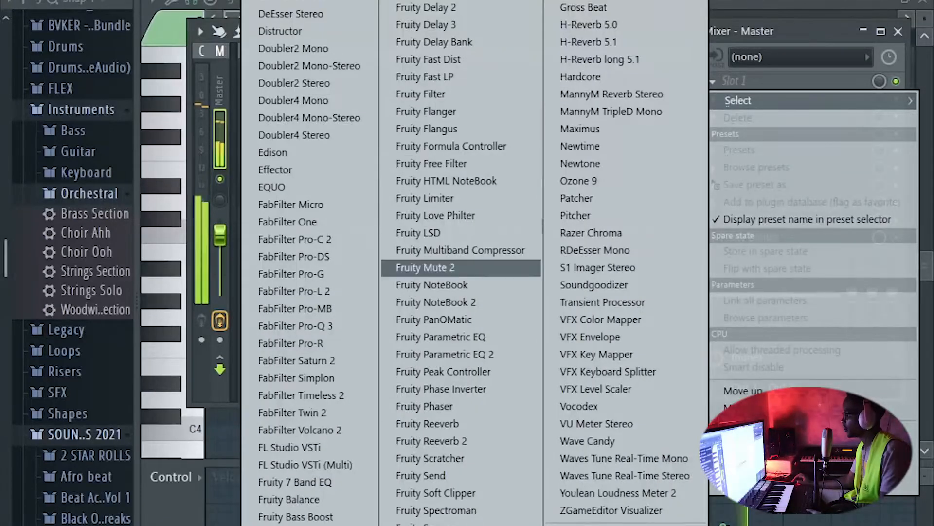
click(290, 499)
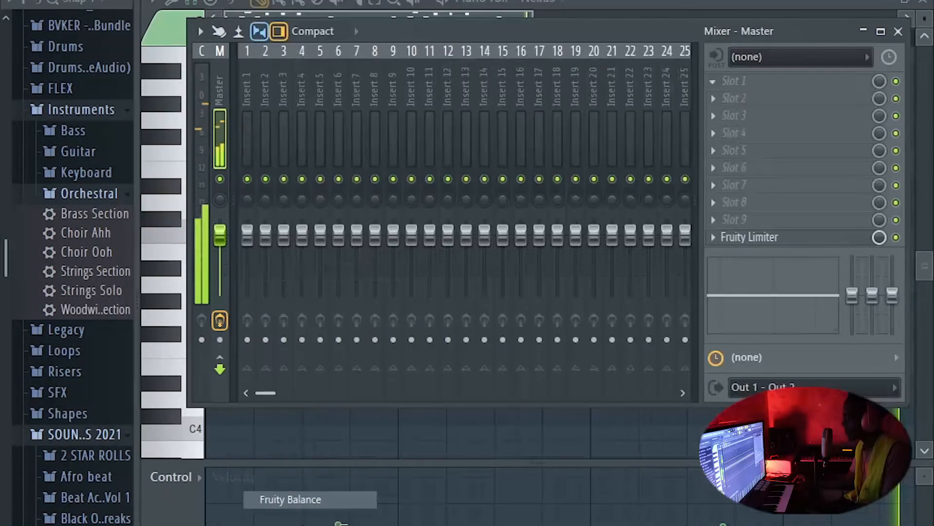
drag(360, 212, 361, 177)
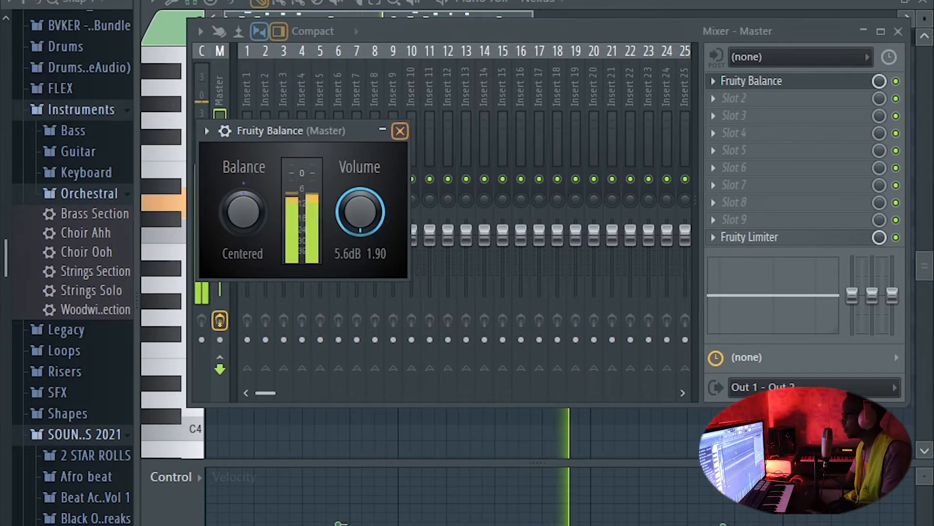
click(400, 131)
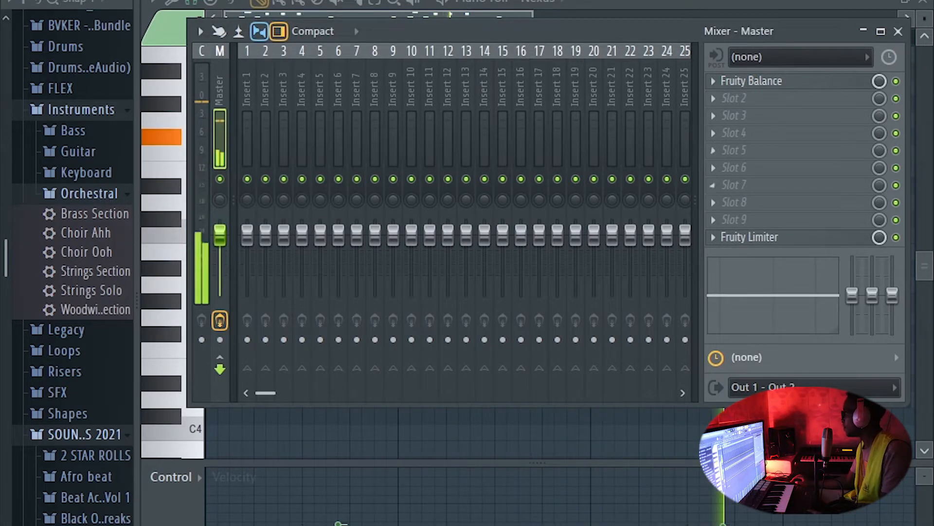
- Duplicate the Pattern 1 clip on Track 1 of the playlist so the copy starts at bar 5
key(F5)
key(space)
key(space)
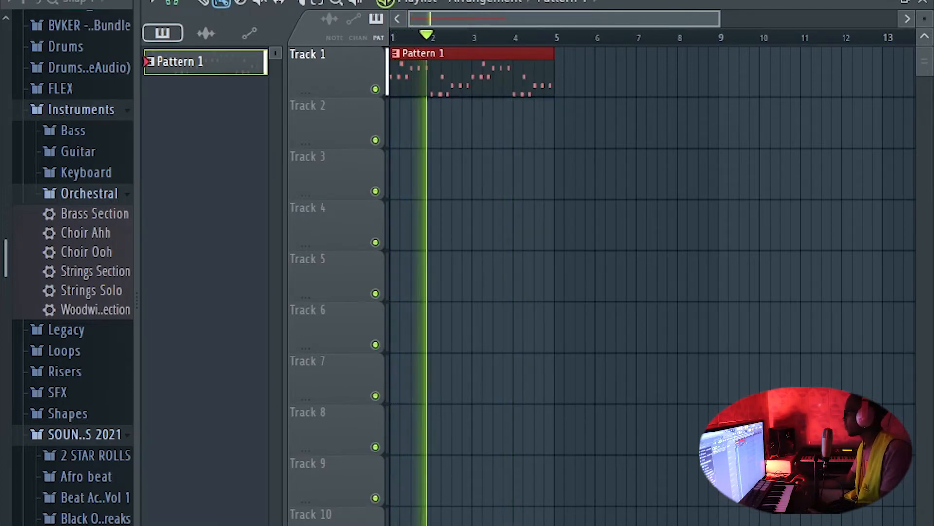
key(ctrl+b)
- Select the Purity channel and check its Pizzicato Strings preset in the plugin window
key(F6)
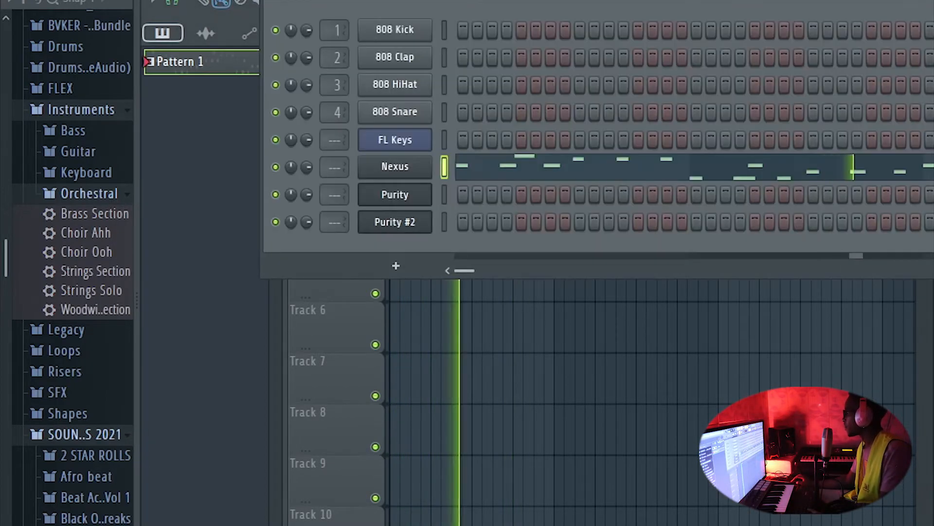
key(space)
key(Down)
key(Return)
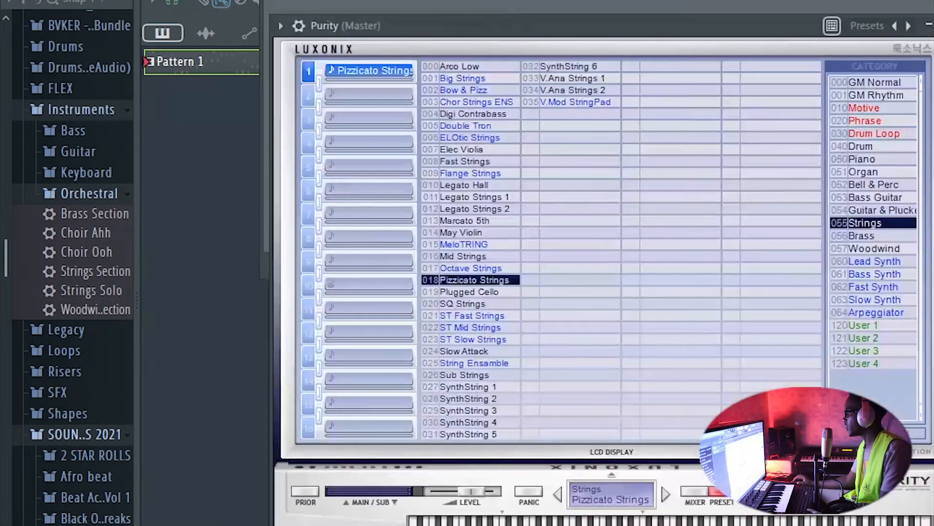
drag(584, 26, 512, 43)
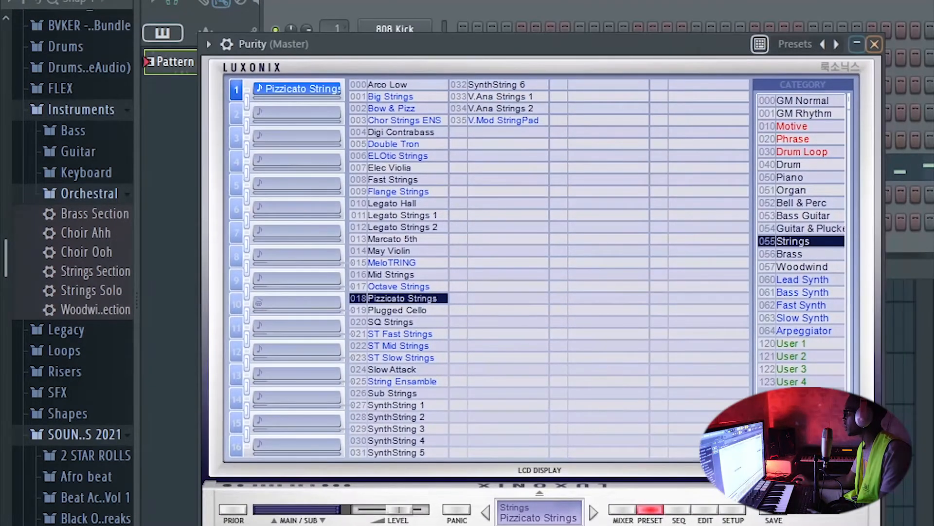
click(874, 44)
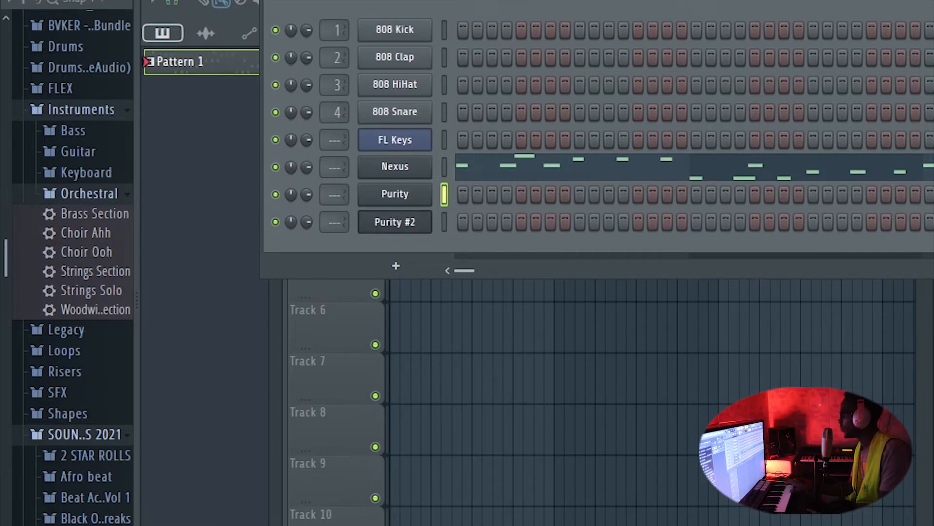
- Play the arrangement several times to rehearse a Pizzicato Strings part against the Nexus melody
key(space)
key(space)
key(space)
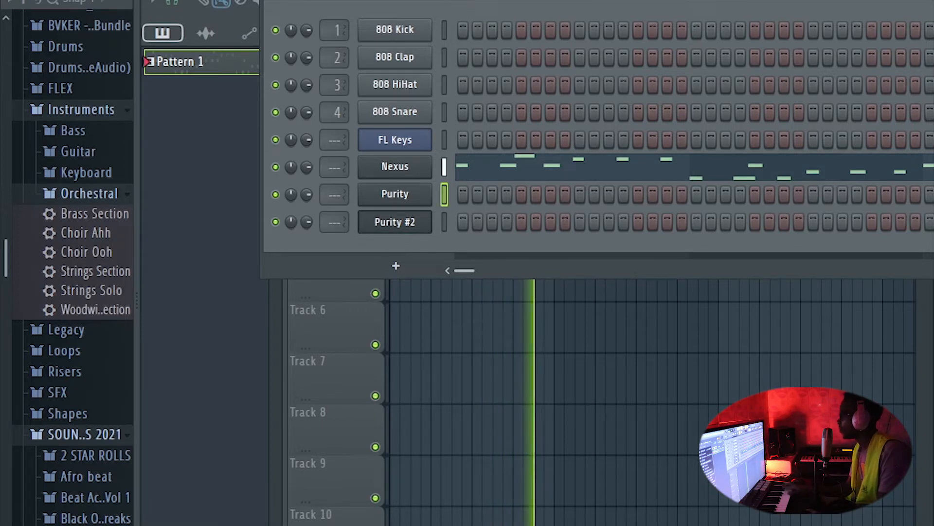
key(space)
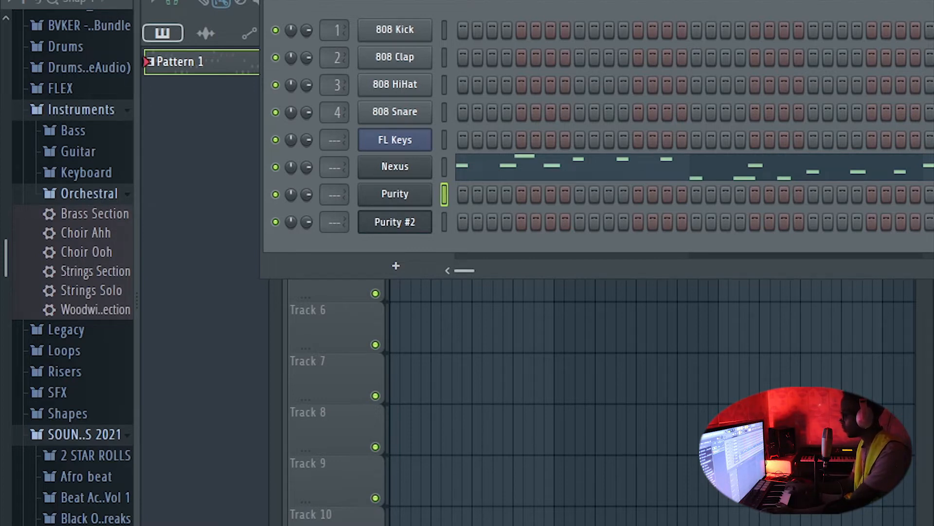
key(space)
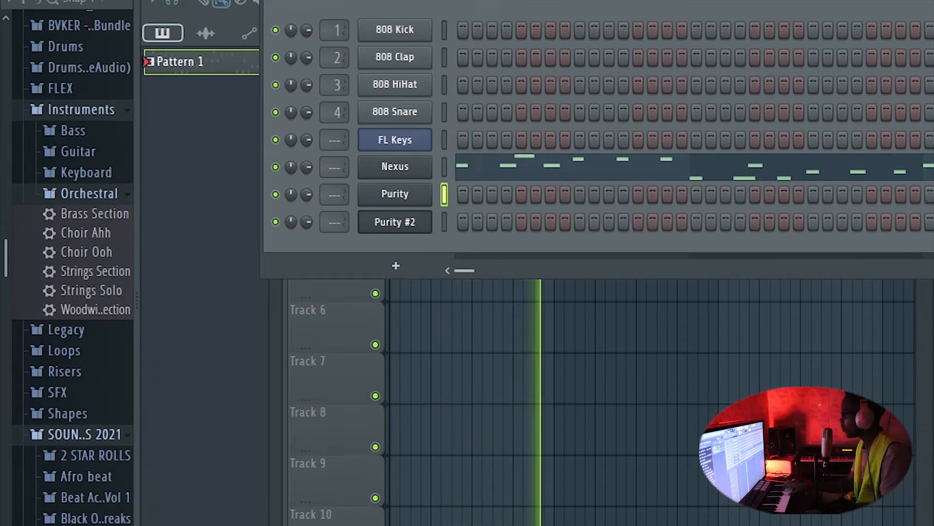
key(space)
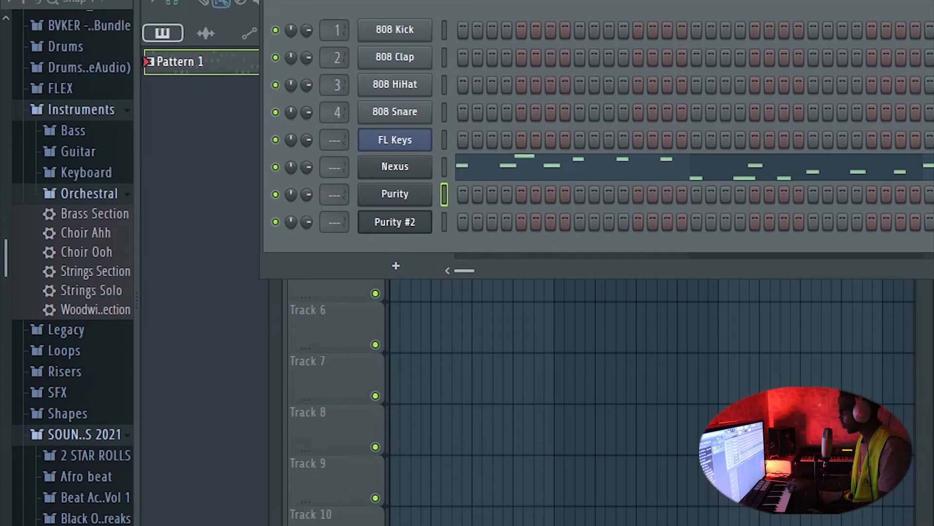
key(space)
key(space)
- Create Pattern 2 and place a clip of it at bar 1 of Track 2 in the playlist
key(F6)
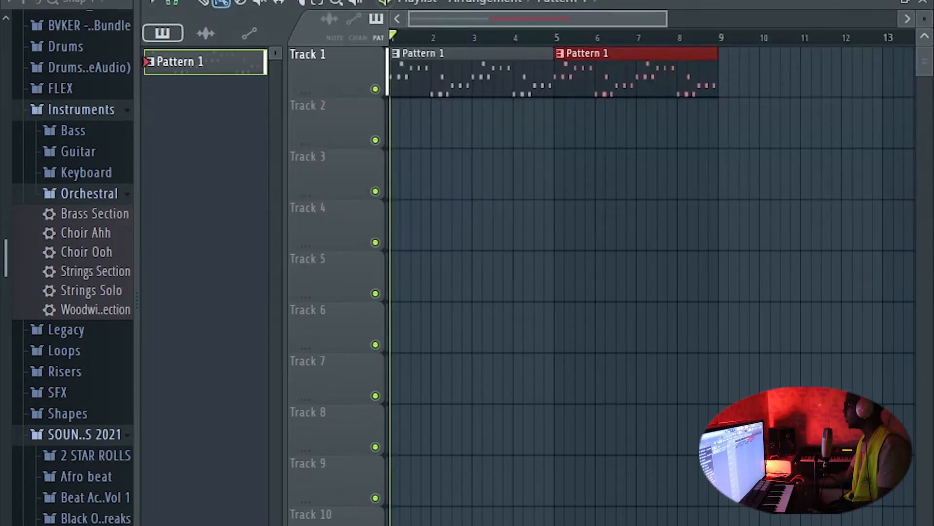
key(F4)
click(400, 122)
key(F6)
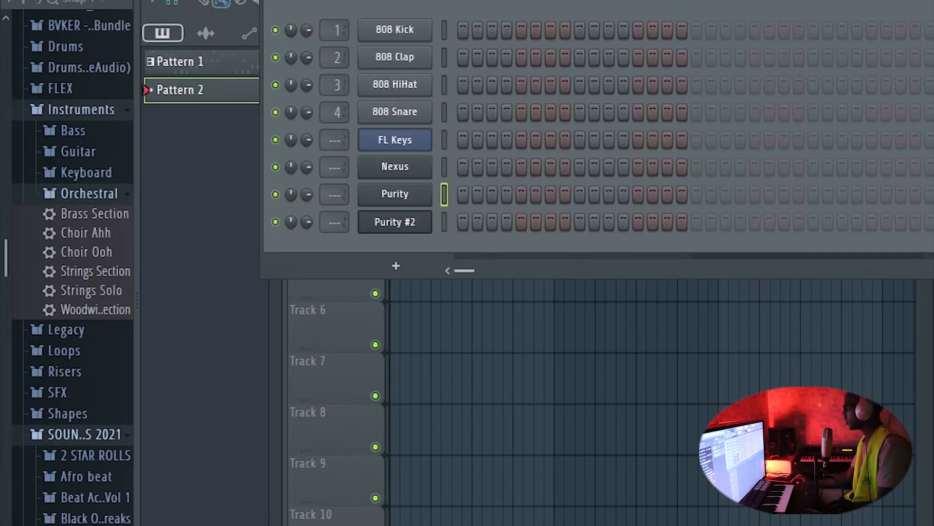
key(F6)
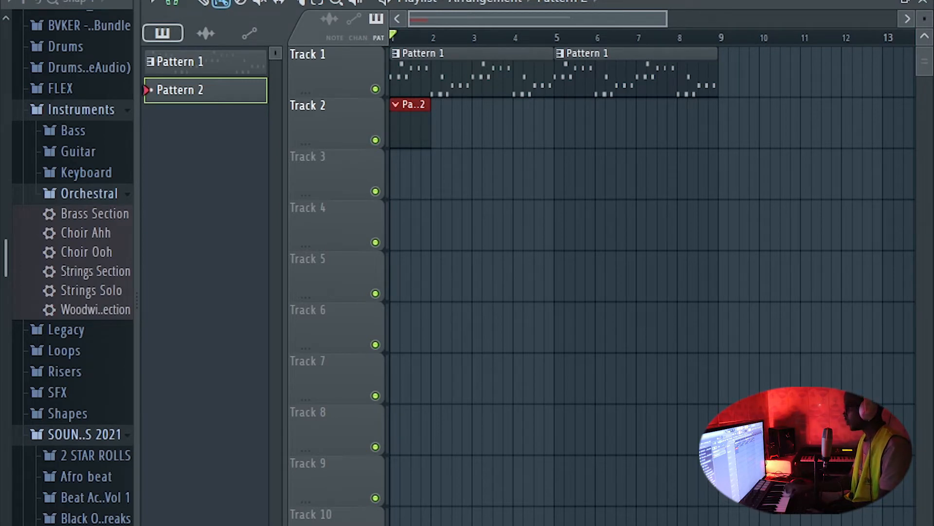
- Record a four-bar Purity Pizzicato Strings part into Pattern 2
key(space)
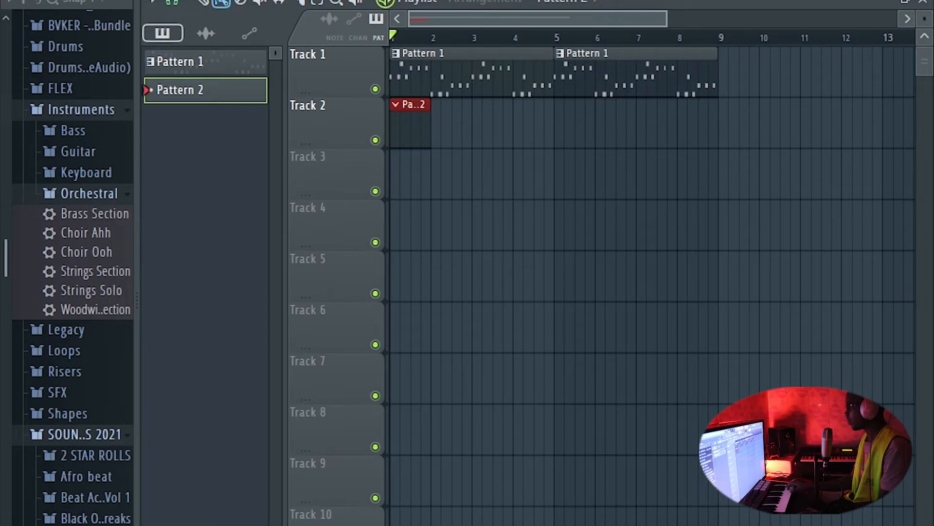
key(space)
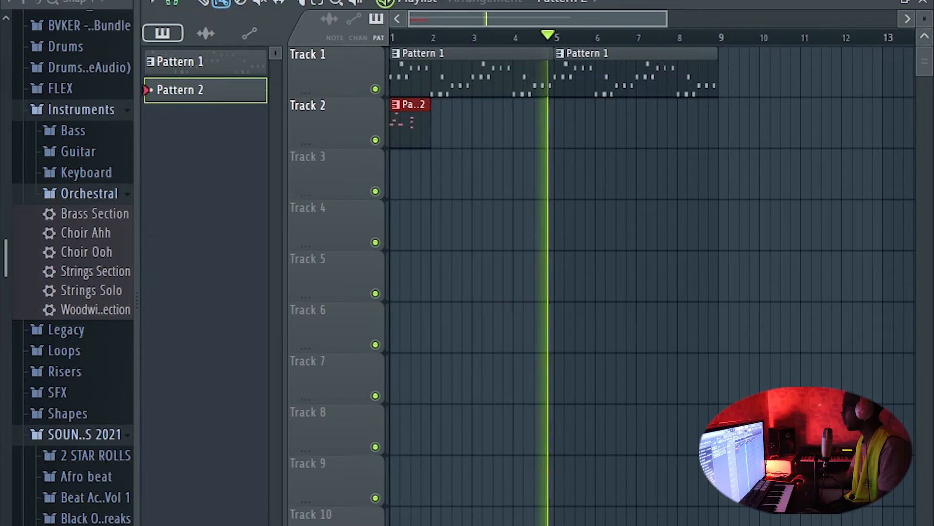
key(space)
- Review the Purity notes in the piano roll and duplicate the Pattern 2 clip to bar 5 of Track 2
key(F7)
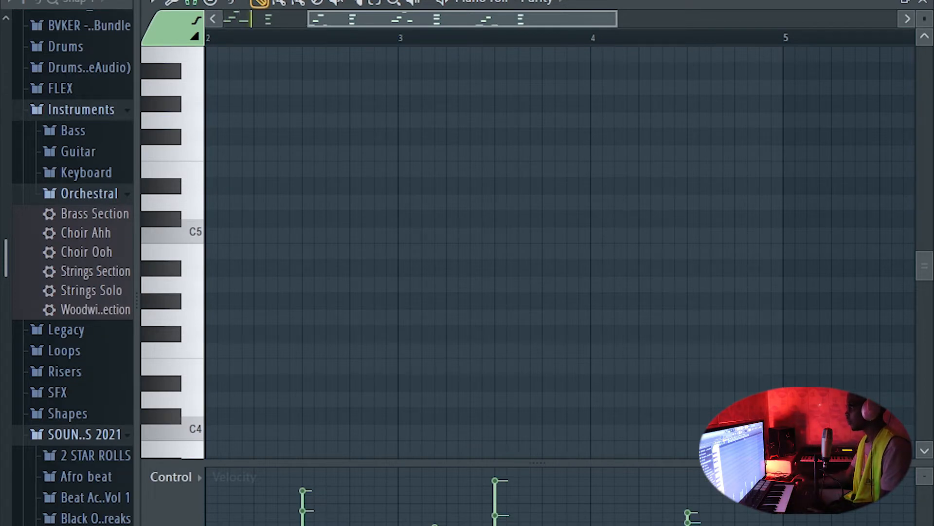
key(space)
key(F5)
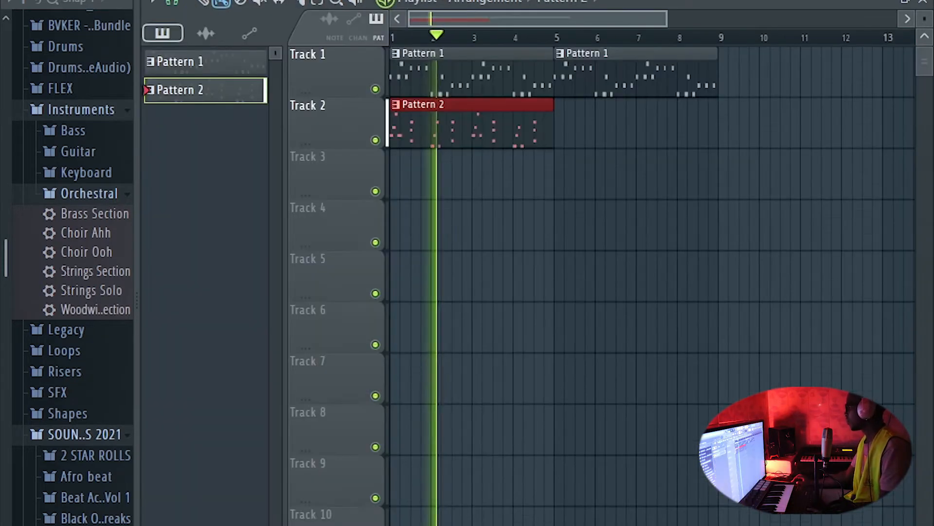
key(ctrl+b)
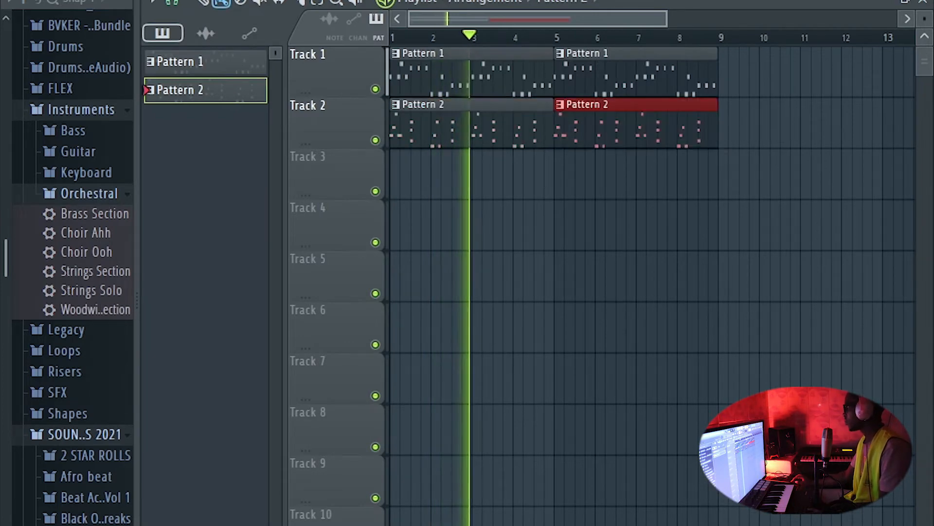
drag(666, 19, 716, 19)
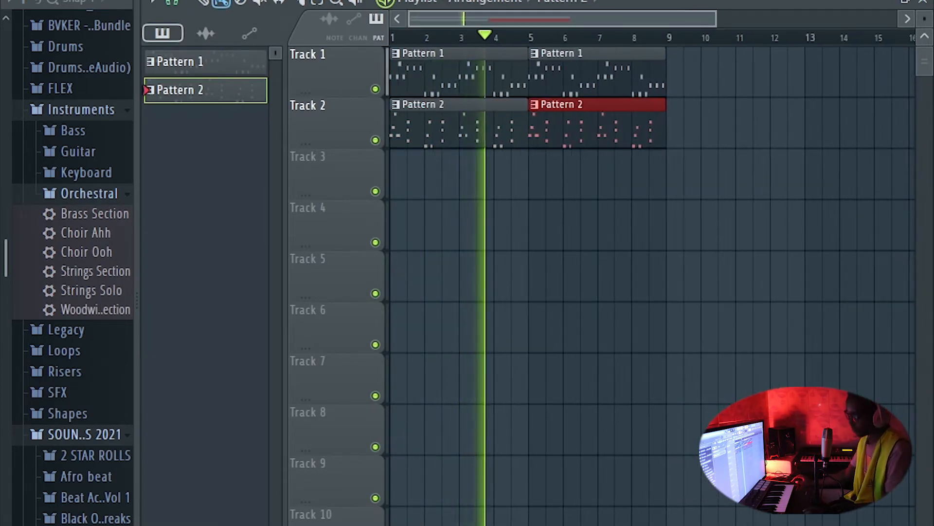
- Save the project as an FL Studio song file in the TABIBU folder and replay the arrangement from the start
key(ctrl+s)
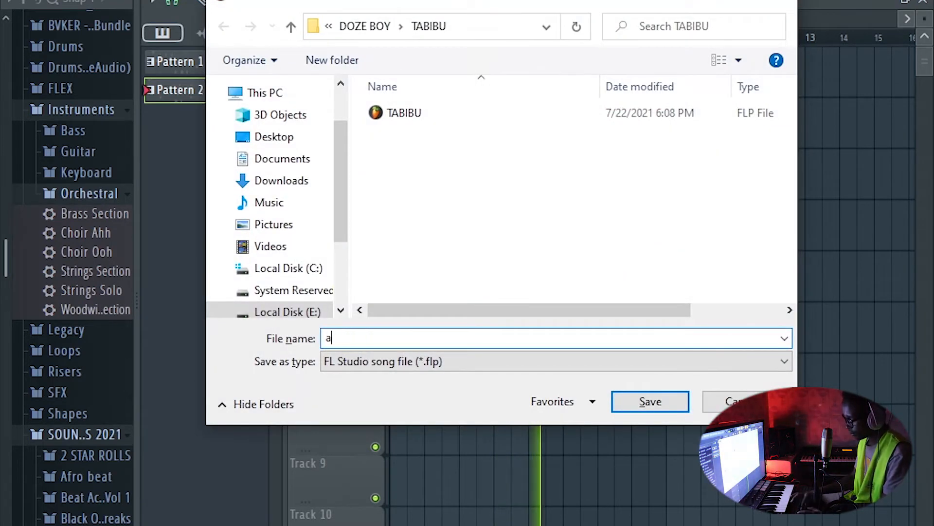
key(Return)
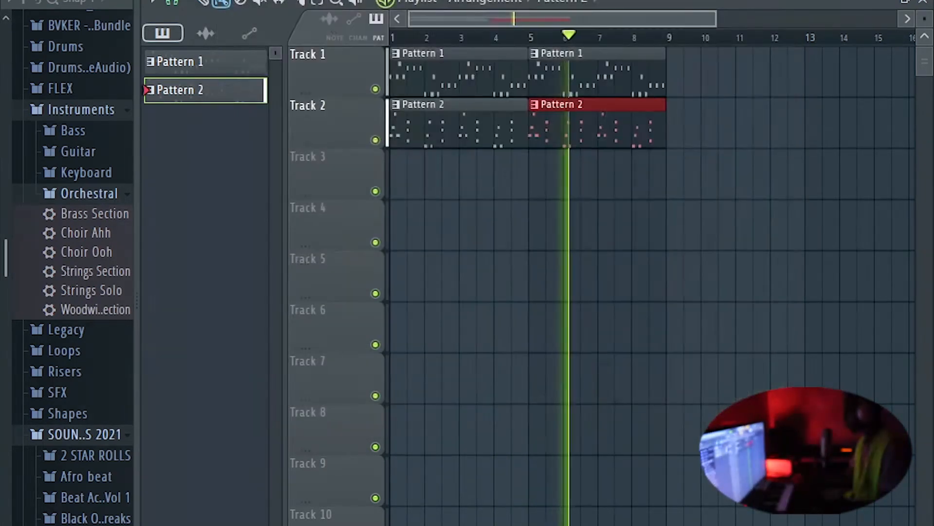
key(space)
key(space)
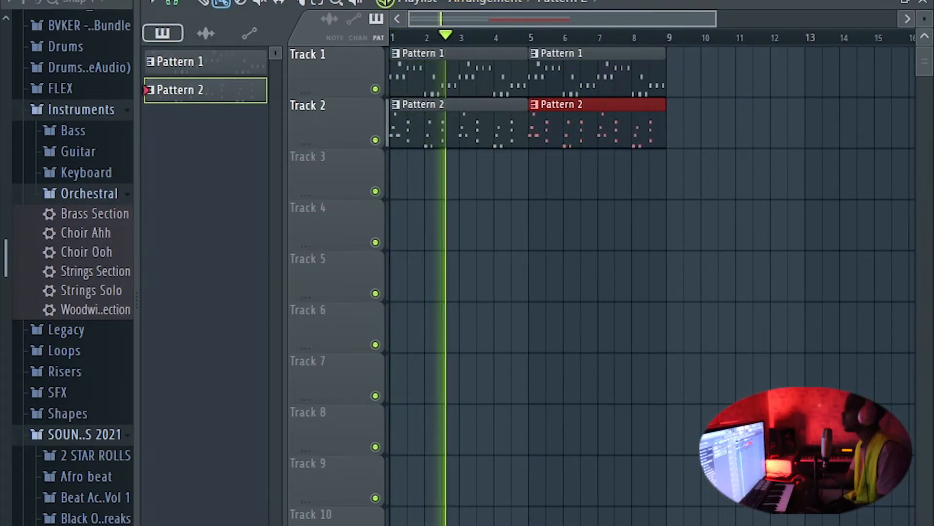
- Examine the Purity channel's notes in the channel rack and piano roll during playback
key(F6)
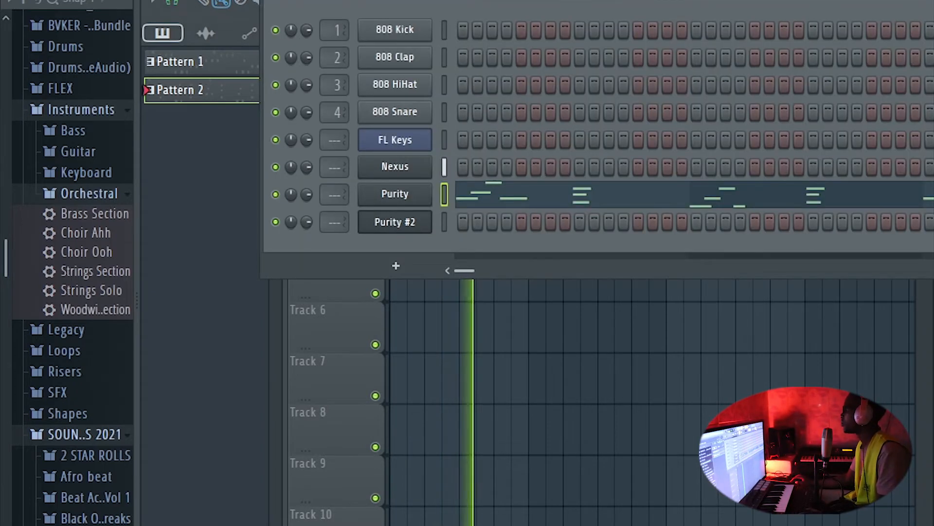
key(F7)
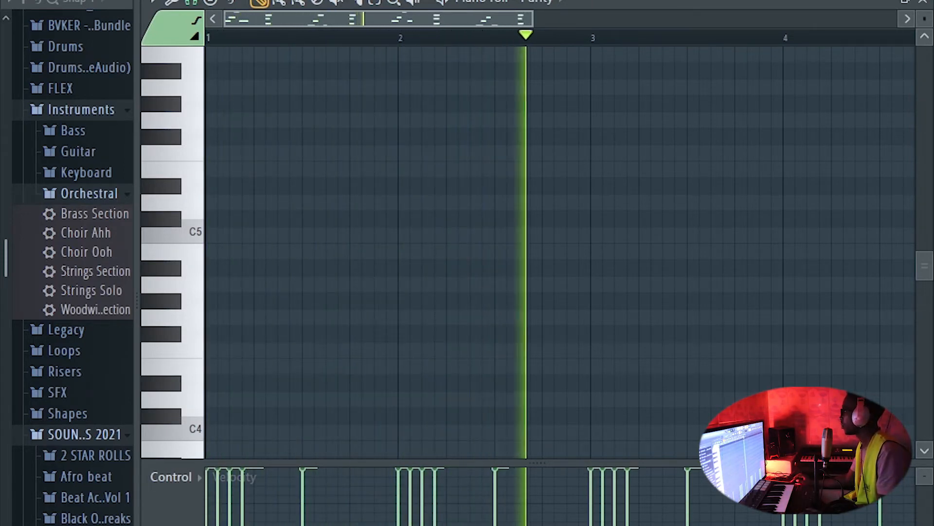
key(F6)
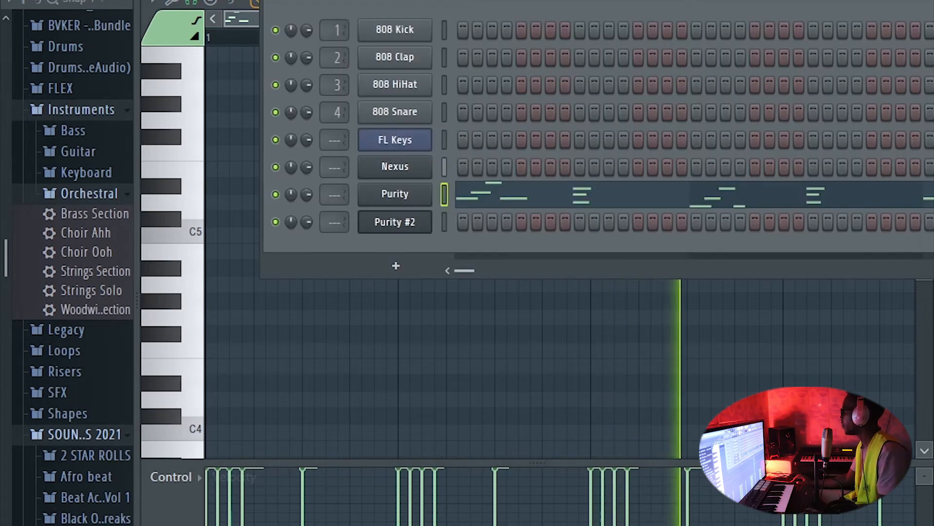
key(F7)
key(F7)
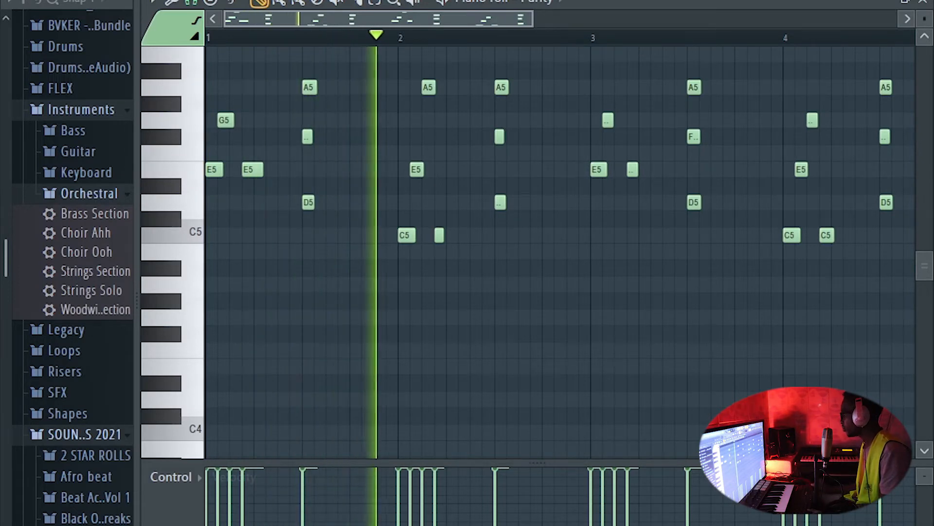
key(F5)
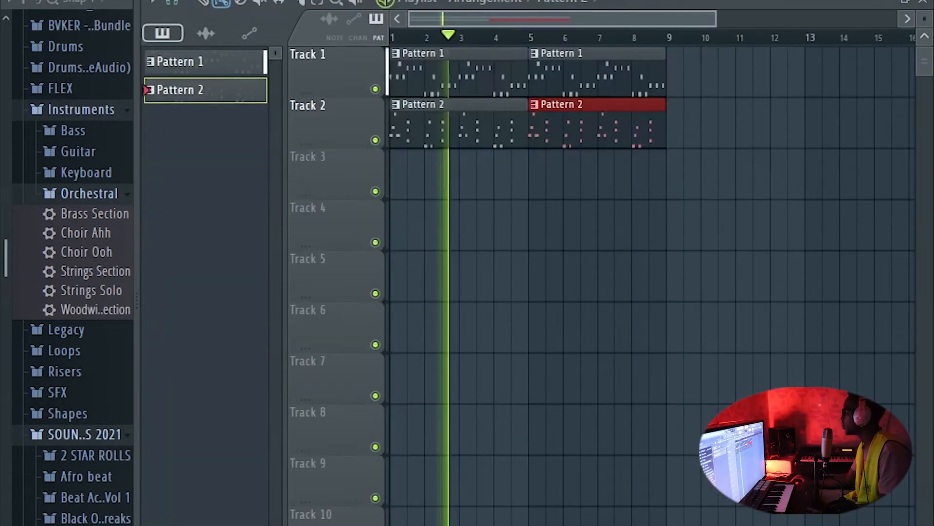
- Select the Purity #2 channel and rehearse a chord part on it over repeated playback of the arrangement
key(F6)
key(Down)
key(space)
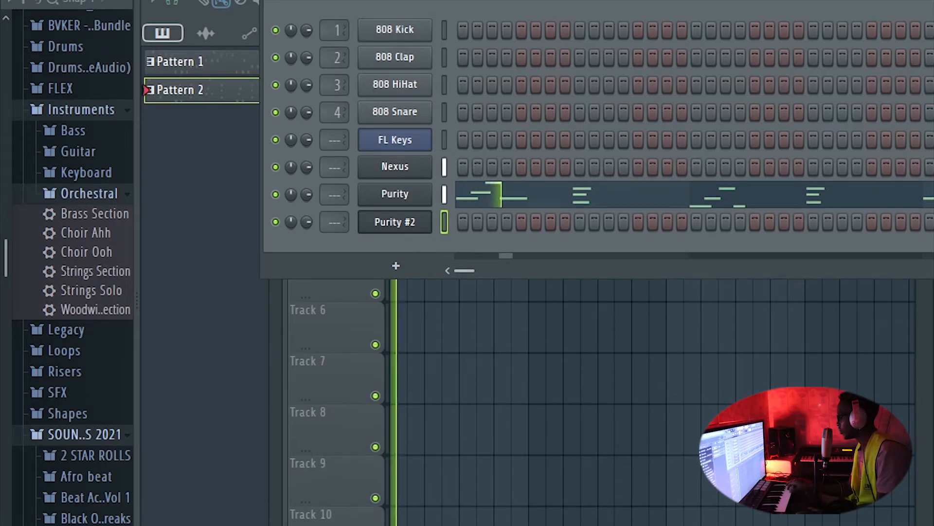
key(space)
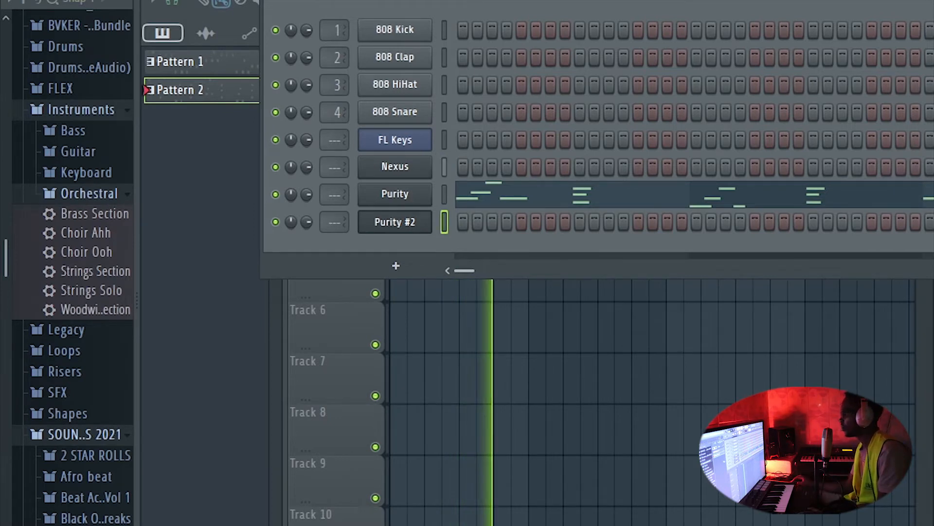
key(space)
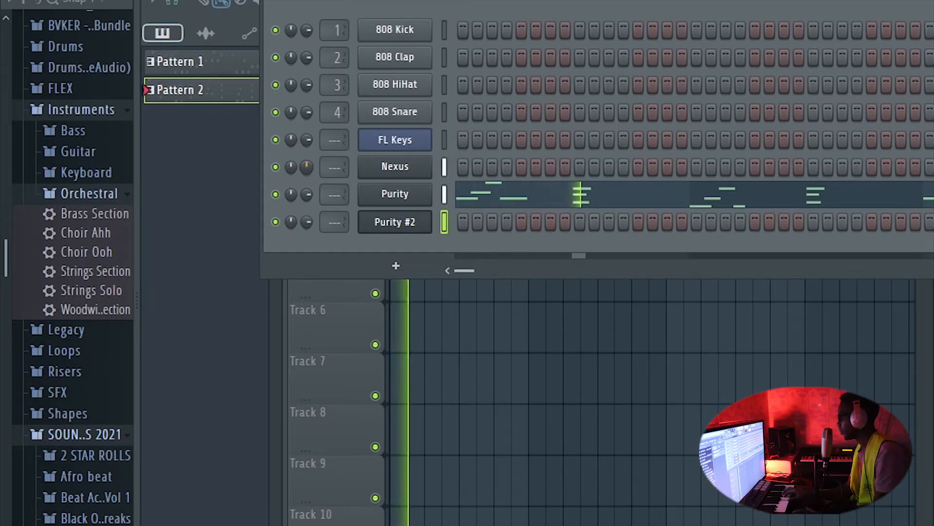
key(space)
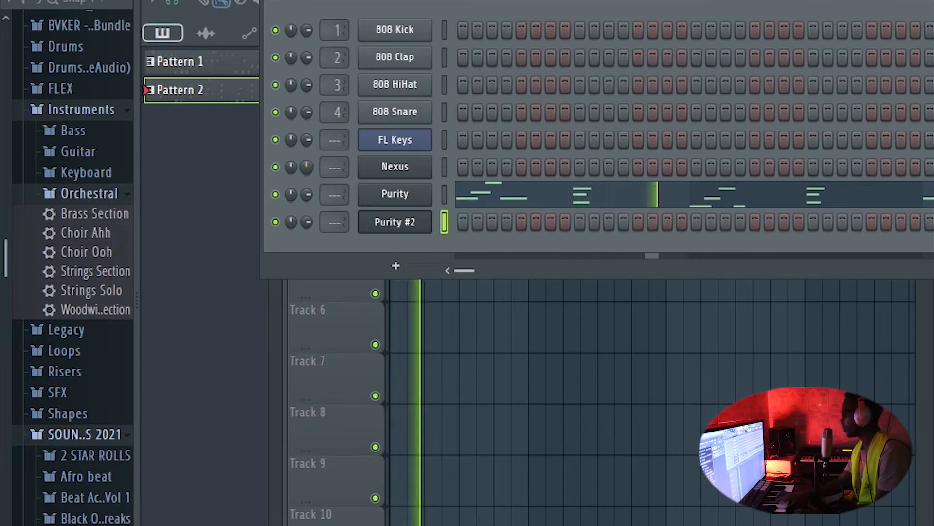
key(space)
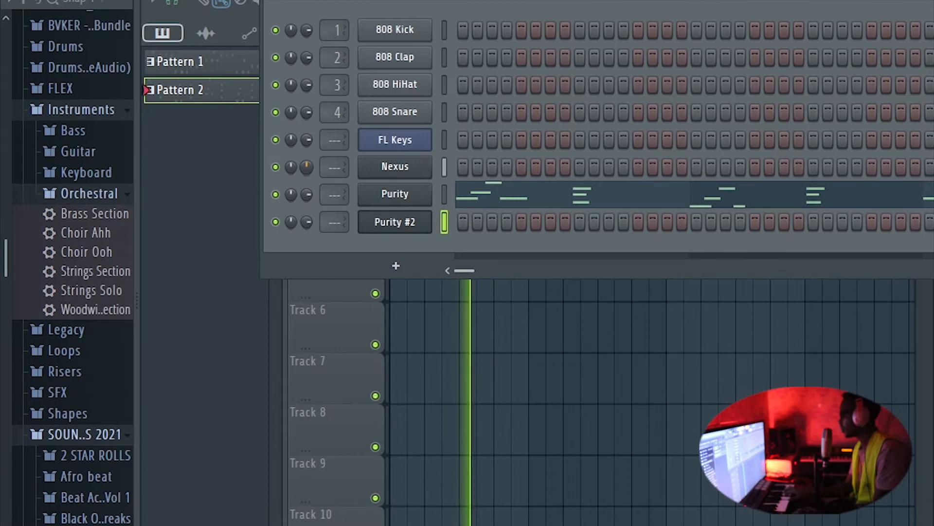
key(space)
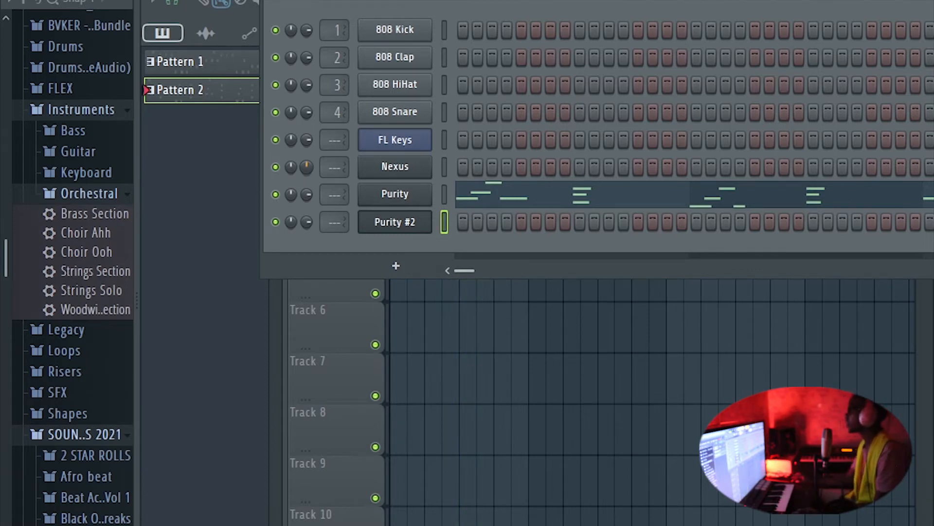
- Create Pattern 3 at bar 1 of Track 3 and record a four-bar Purity #2 chord part into it
key(F6)
key(F4)
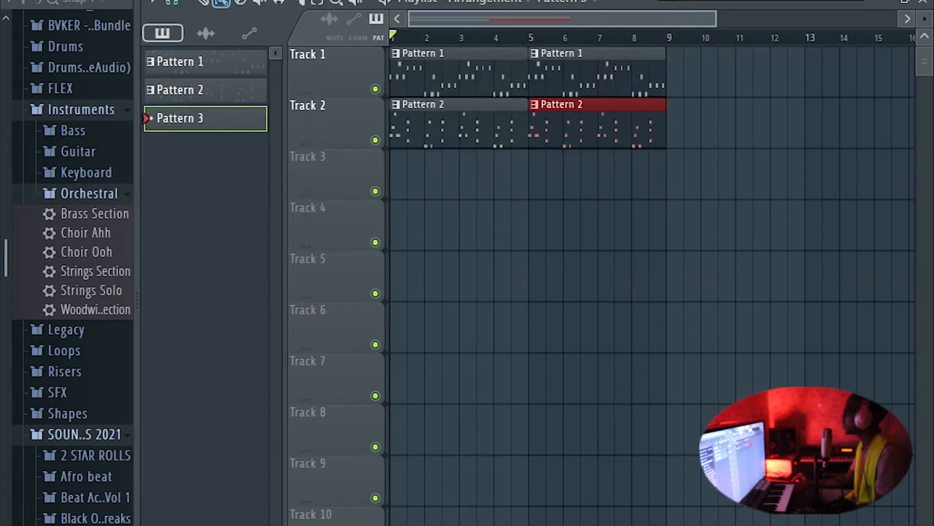
click(407, 174)
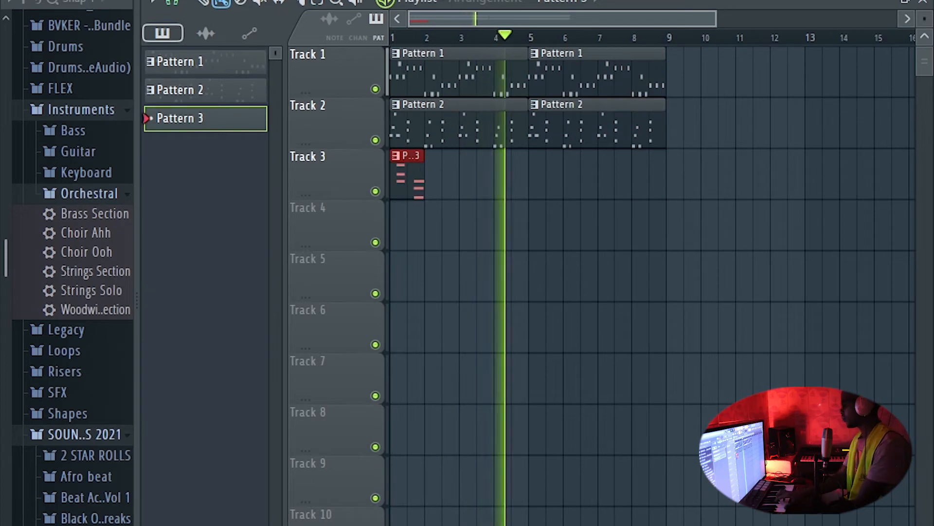
key(space)
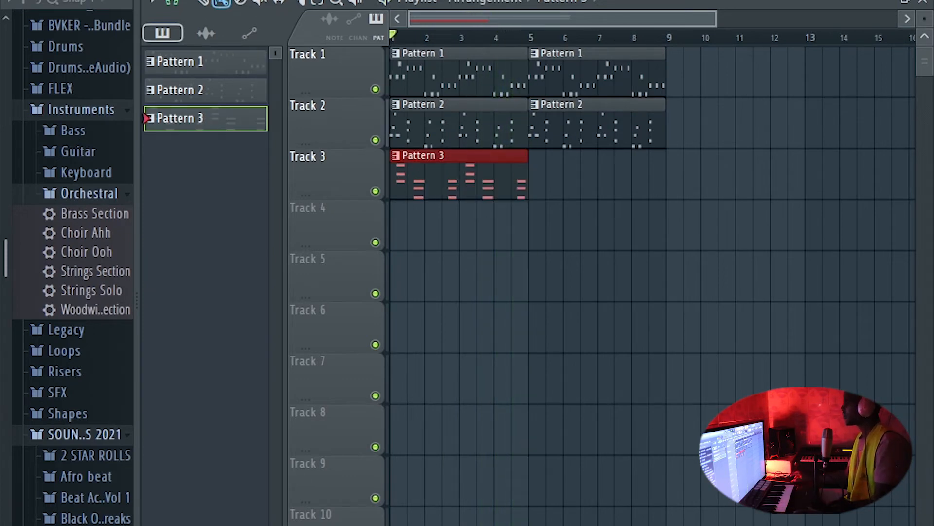
- Review the Purity #2 chords in the piano roll and duplicate the Pattern 3 clip to bar 5 of Track 3
key(F7)
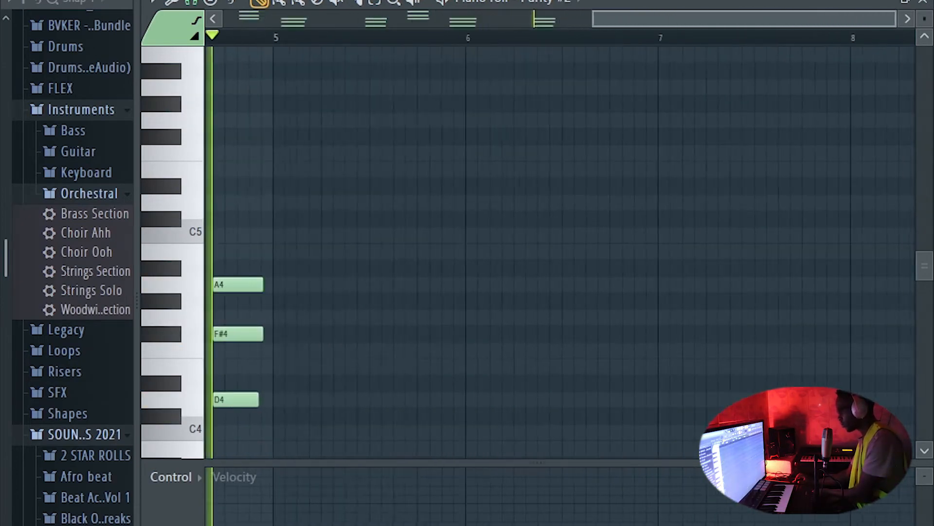
scroll(560, 253, left, 5)
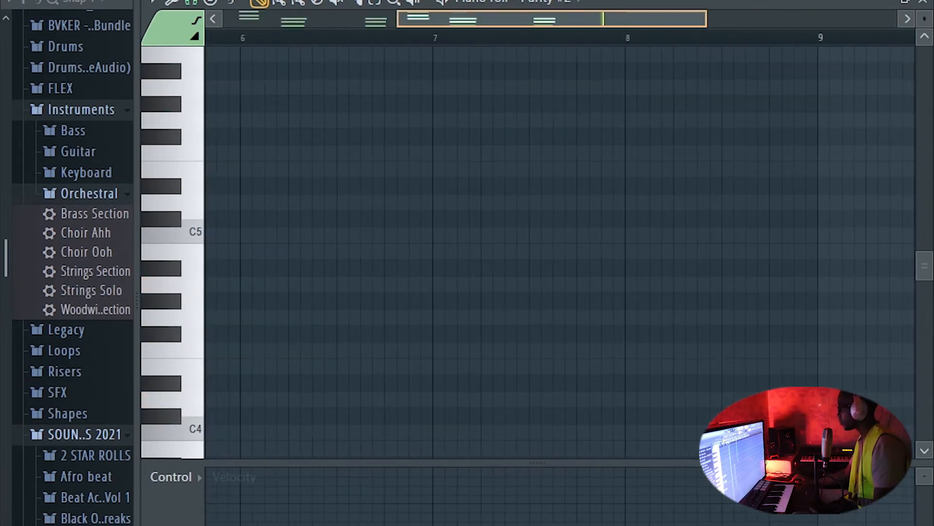
key(space)
key(space)
key(F5)
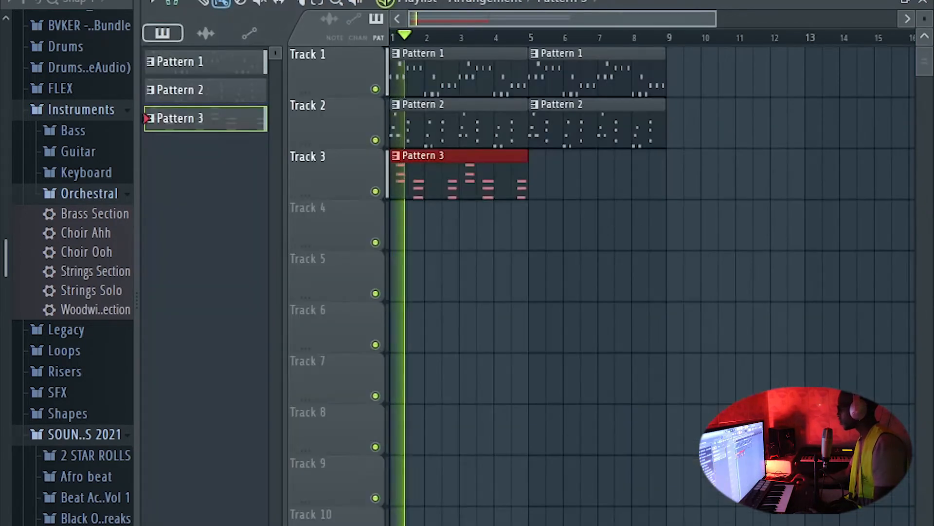
key(ctrl+b)
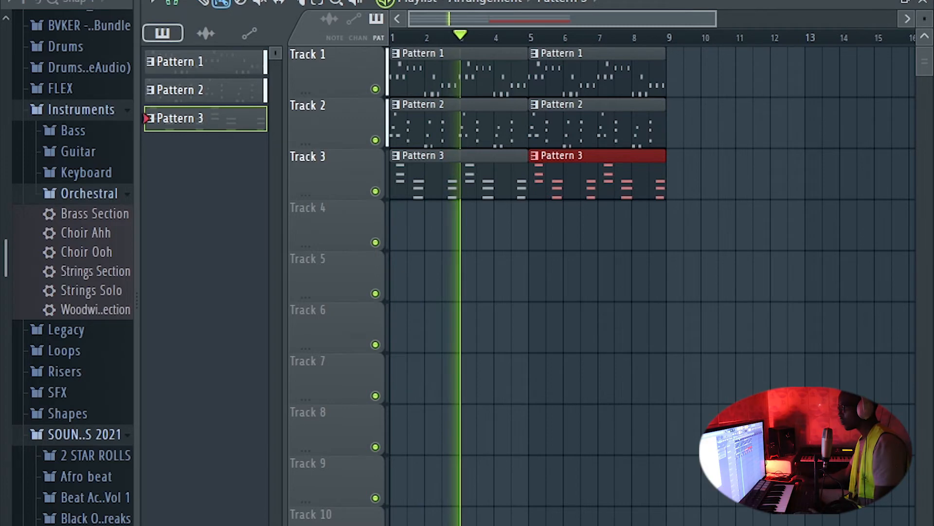
- Stop playback and open the NAIJA 2 folder of the Afro beat sample collection
click(11, 1)
click(48, 16)
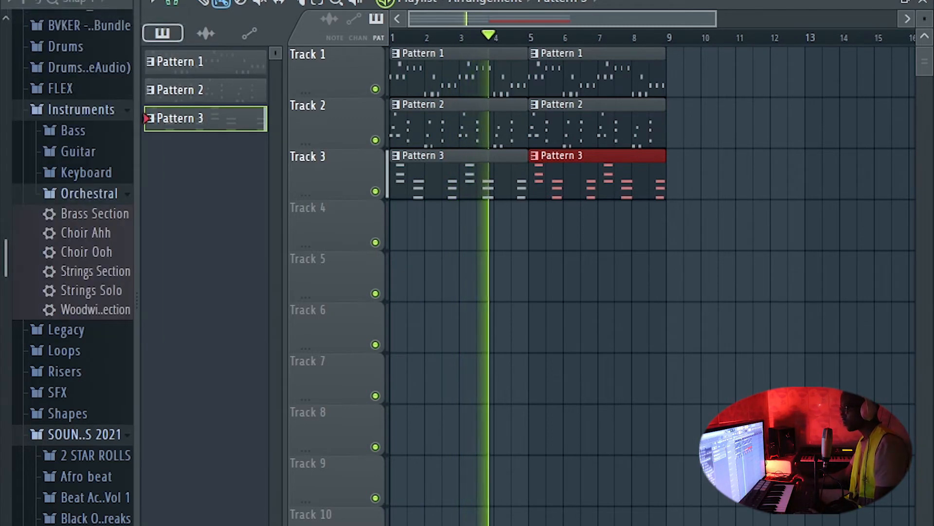
scroll(73, 67, down, 8)
key(space)
click(81, 18)
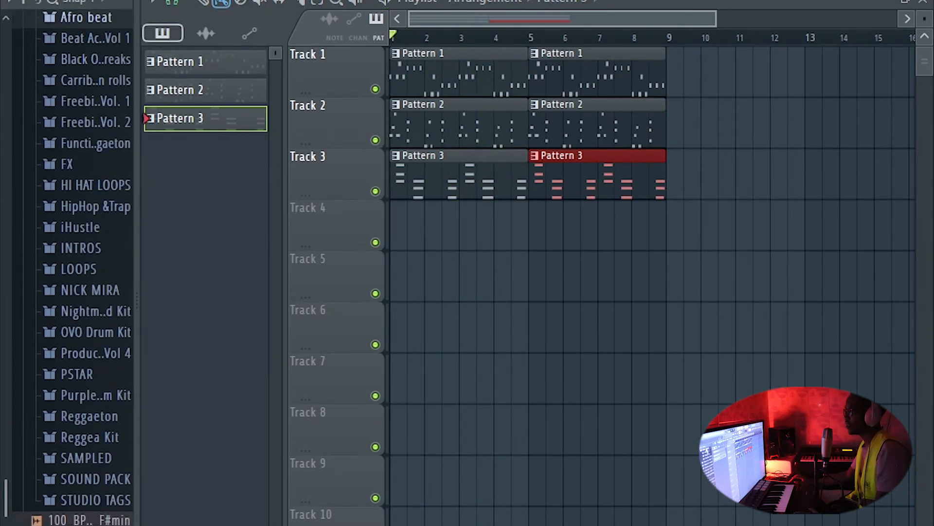
scroll(80, 101, up, 2)
click(94, 155)
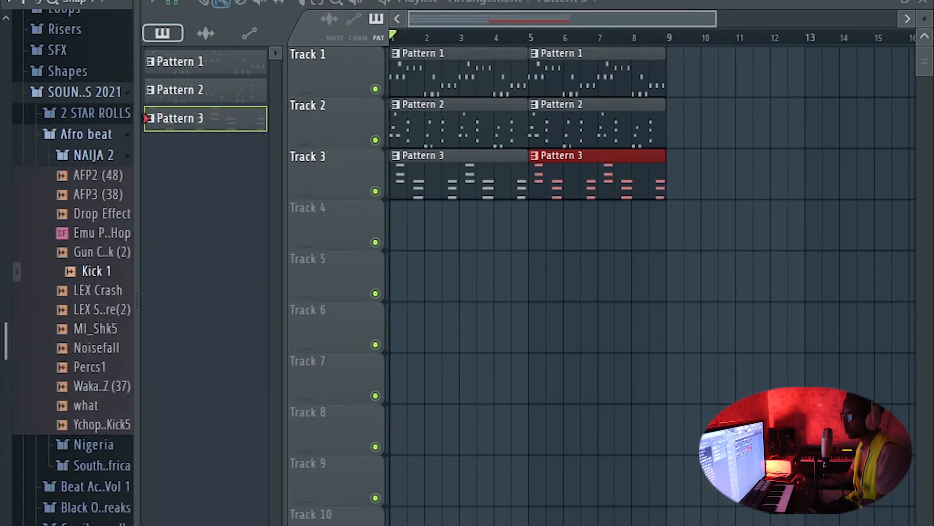
- Add the Kick 1 sample to the channel rack as a new channel below Purity #2
key(F6)
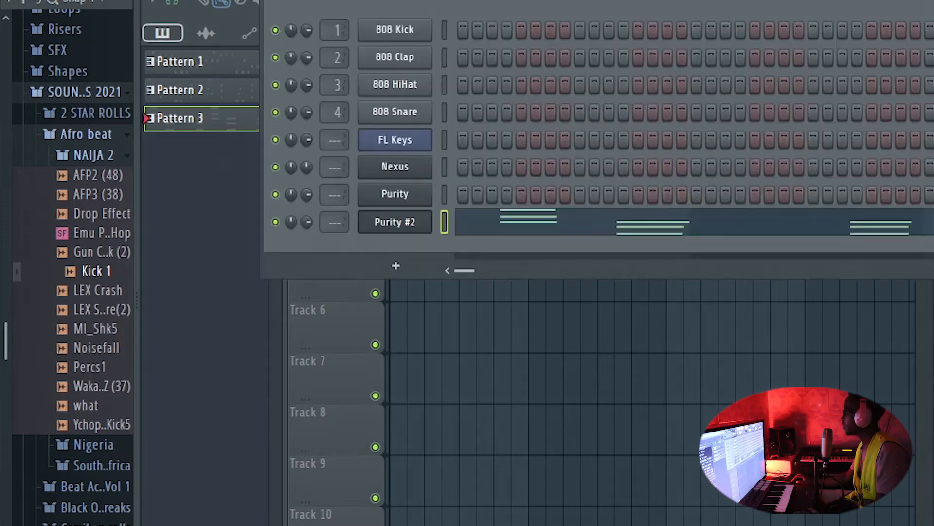
drag(279, 295, 340, 243)
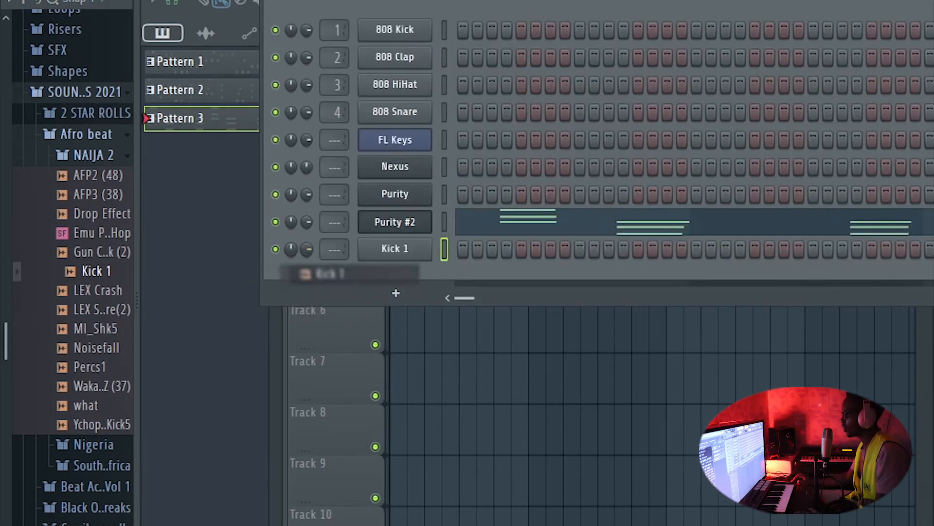
key(F6)
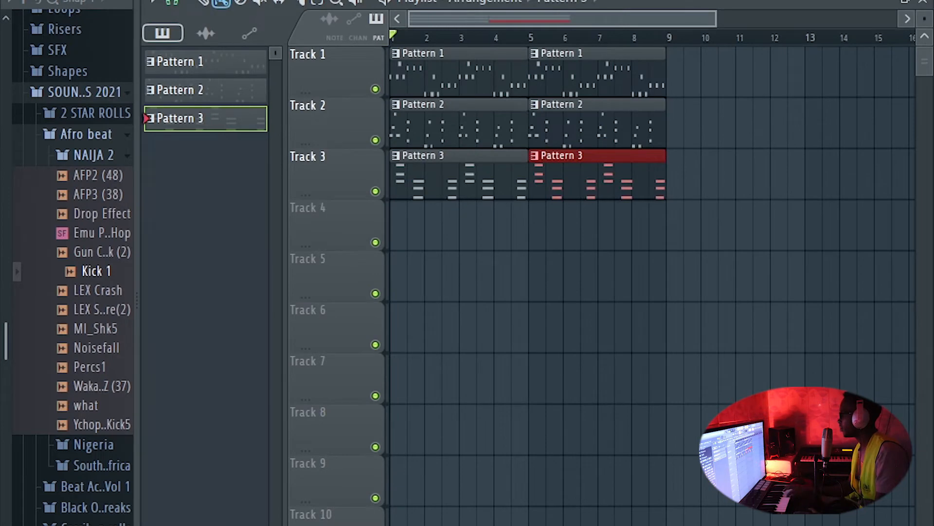
- Rehearse the kick against the arrangement, and create Pattern 4 with a clip at bar 1 of Track 4
key(space)
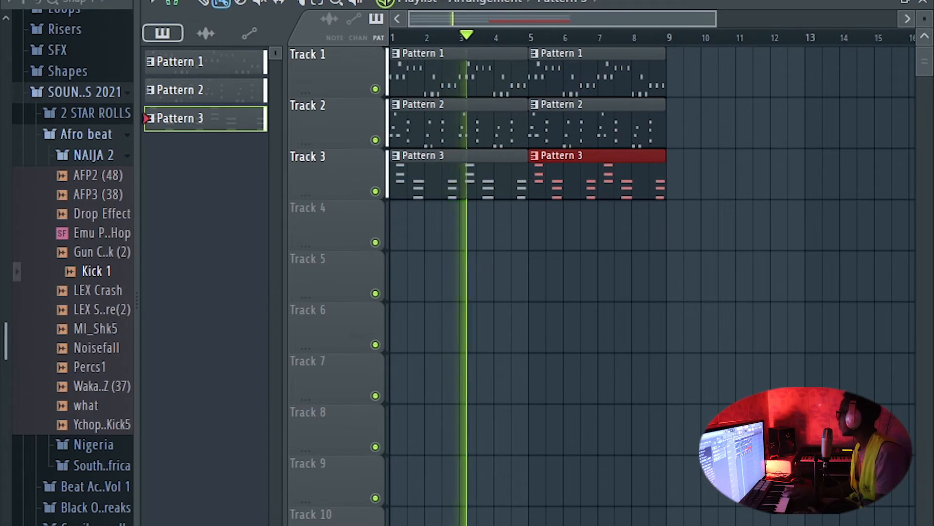
key(space)
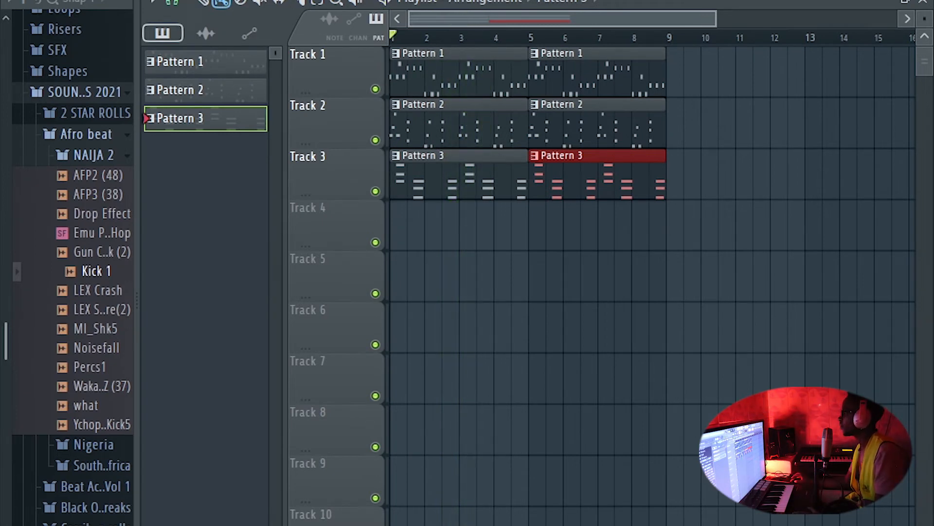
key(F4)
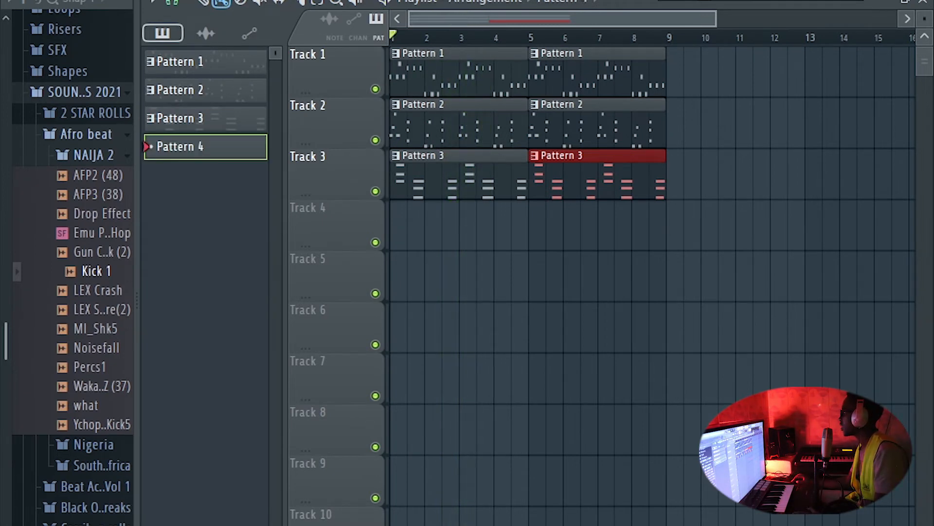
click(405, 225)
- Record a two-bar Kick 1 part into Pattern 4, restarting takes as needed, and open its notes in the piano roll
key(space)
key(space)
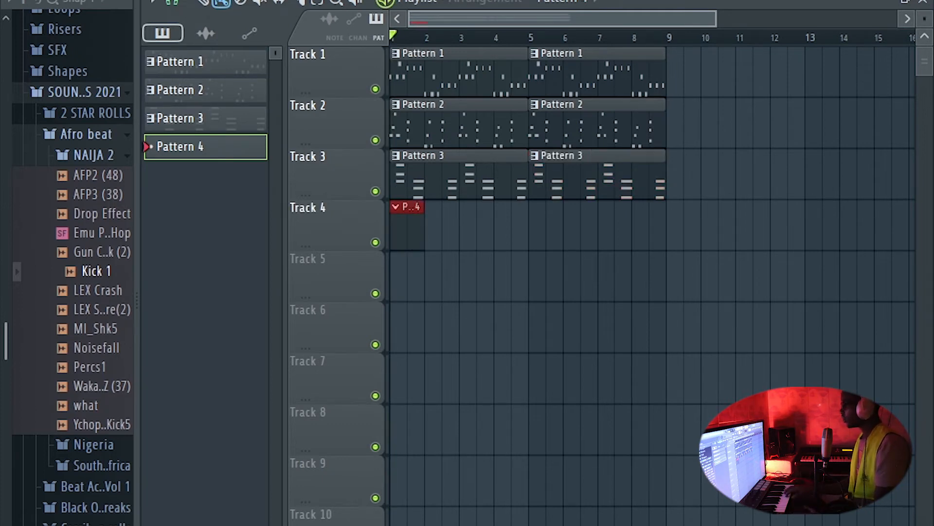
key(space)
key(space)
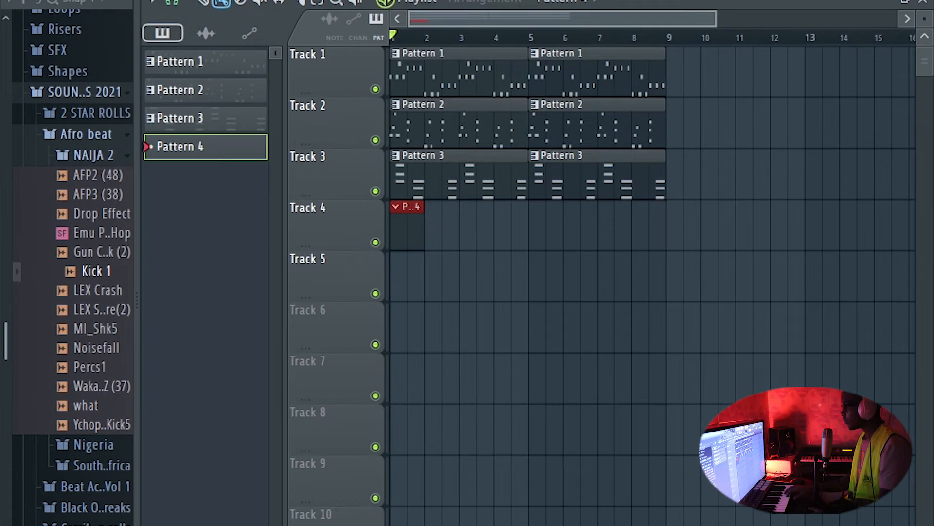
key(space)
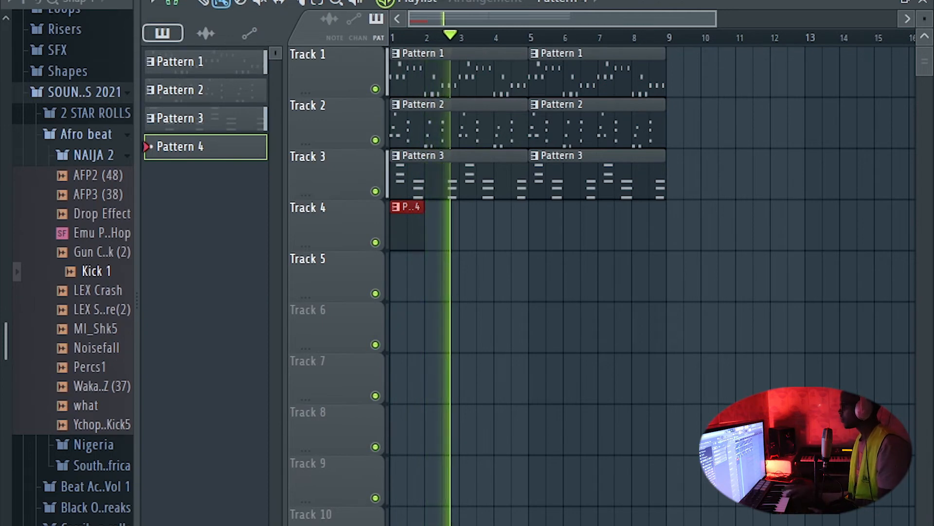
key(space)
key(space)
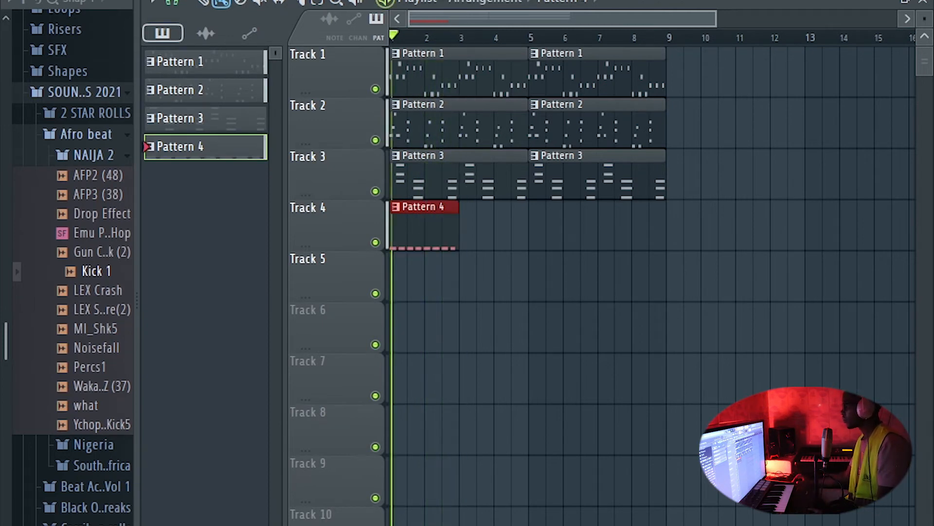
key(F7)
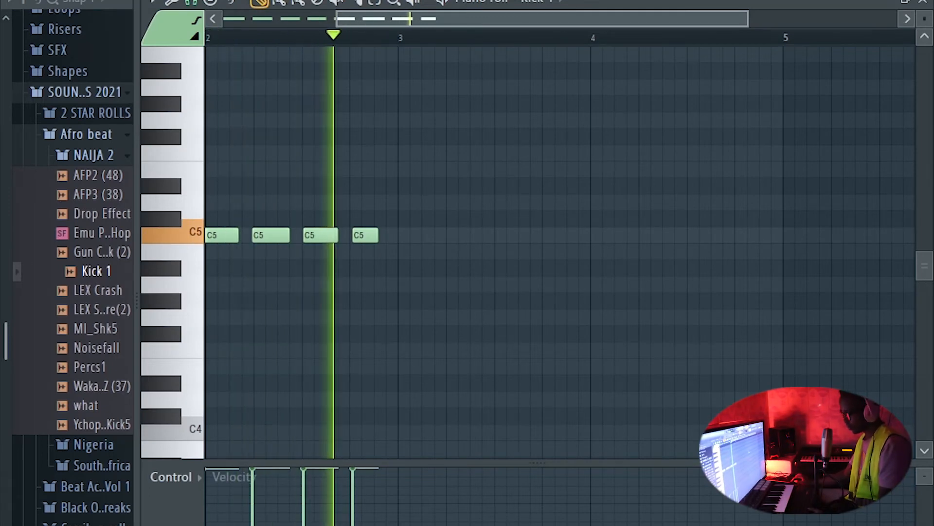
- Quantize the recorded Kick 1 notes in the piano roll and play them back
key(ctrl+q)
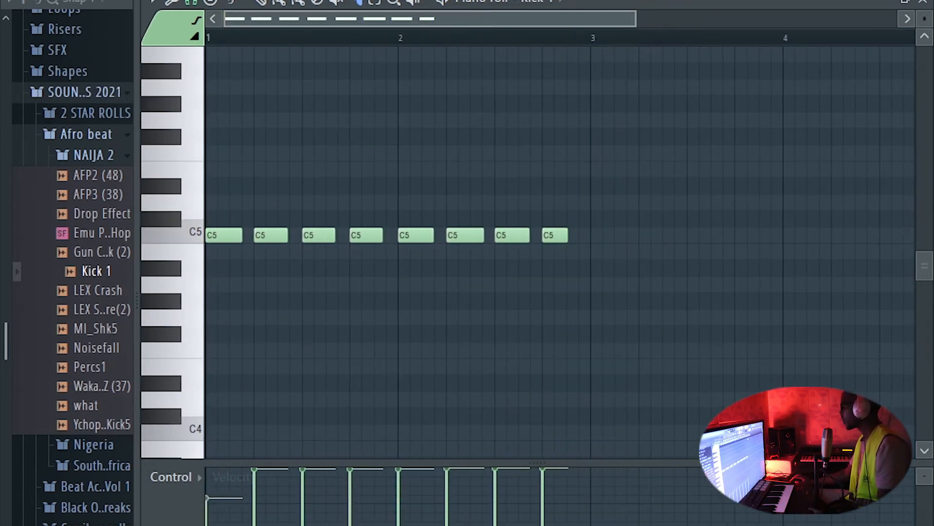
key(space)
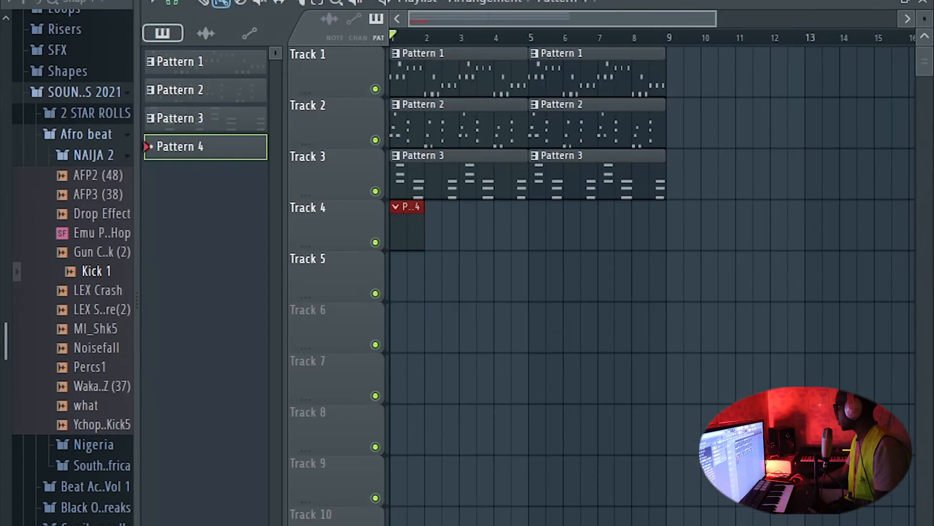
- Fill the Kick 1 channel every 4 steps in Pattern 4 and listen to it with the arrangement
key(F6)
key(space)
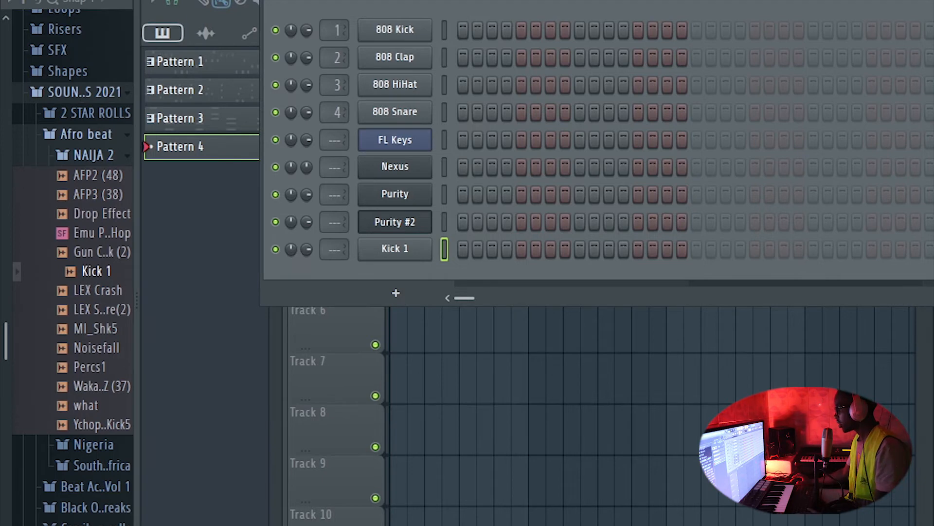
right_click(431, 241)
key(Escape)
right_click(395, 249)
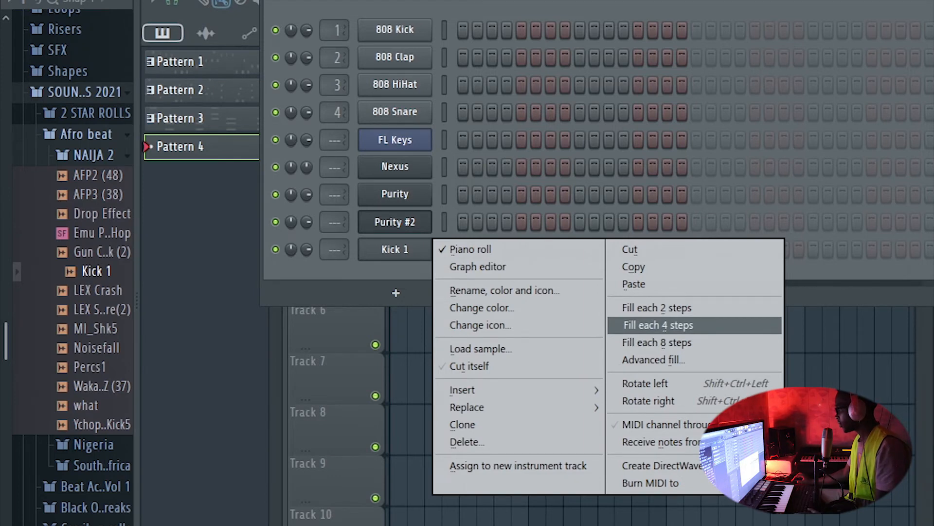
click(658, 325)
key(space)
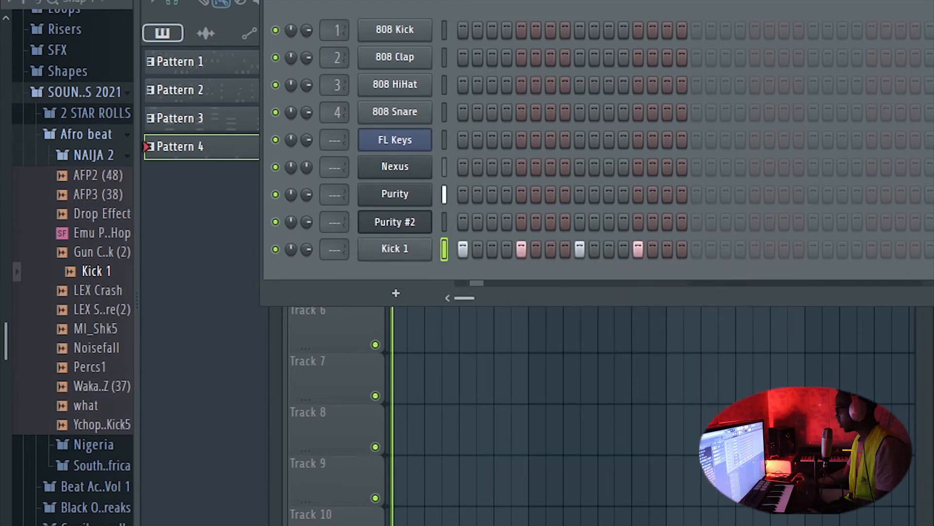
right_click(395, 249)
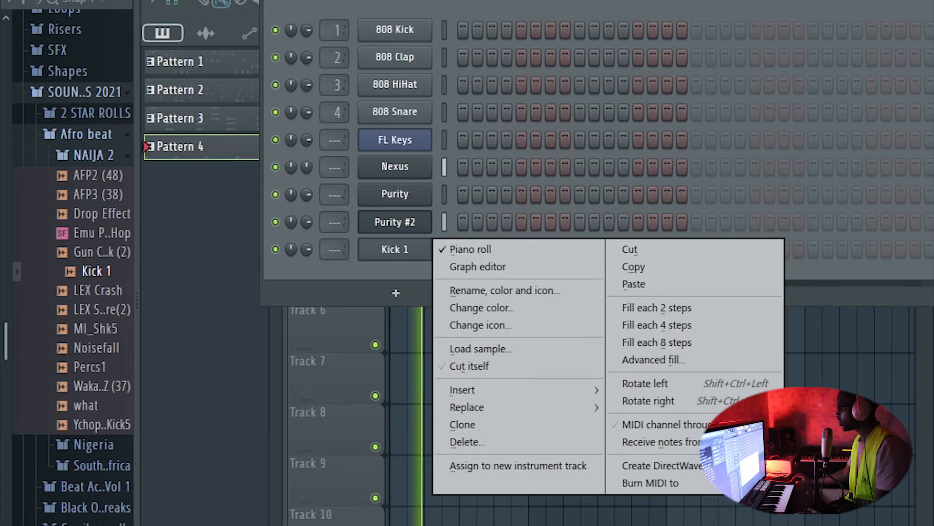
key(Escape)
key(space)
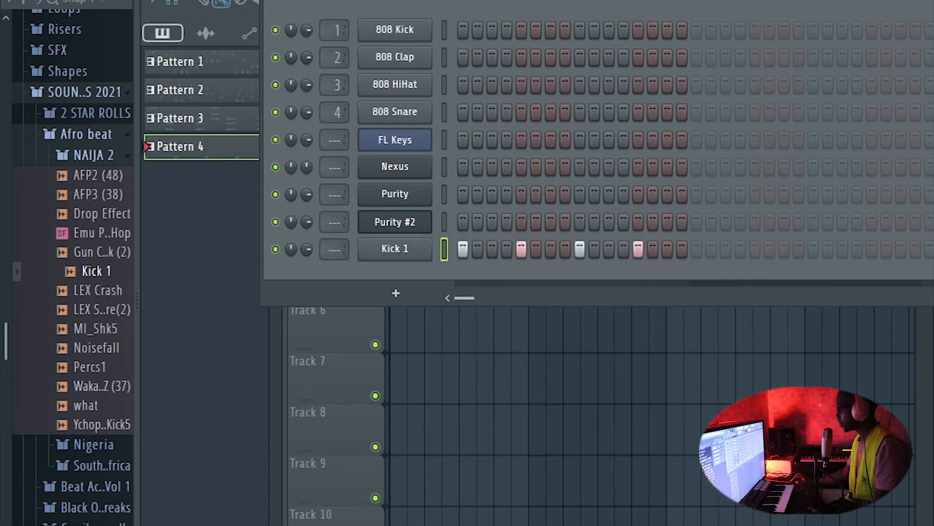
- Review the Kick 1 channel's sample and volume envelope settings, playing the arrangement in between
click(396, 249)
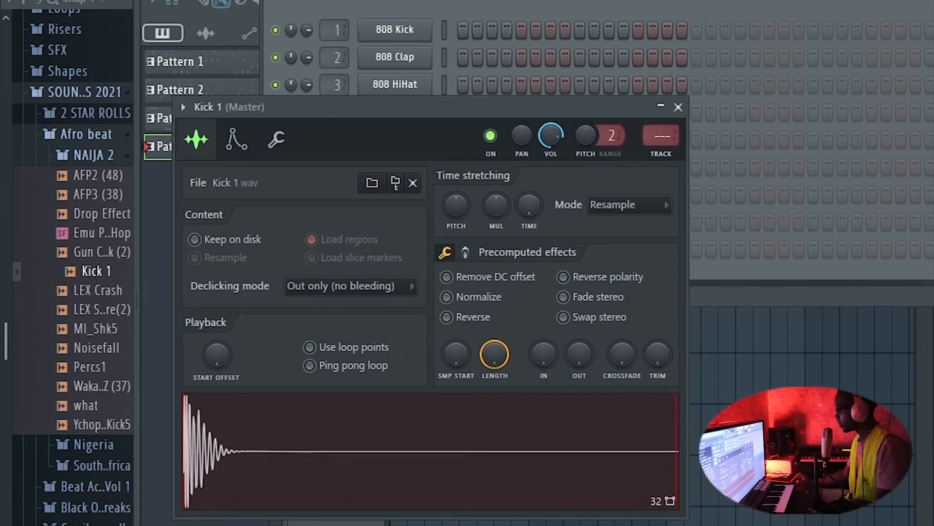
click(678, 107)
key(space)
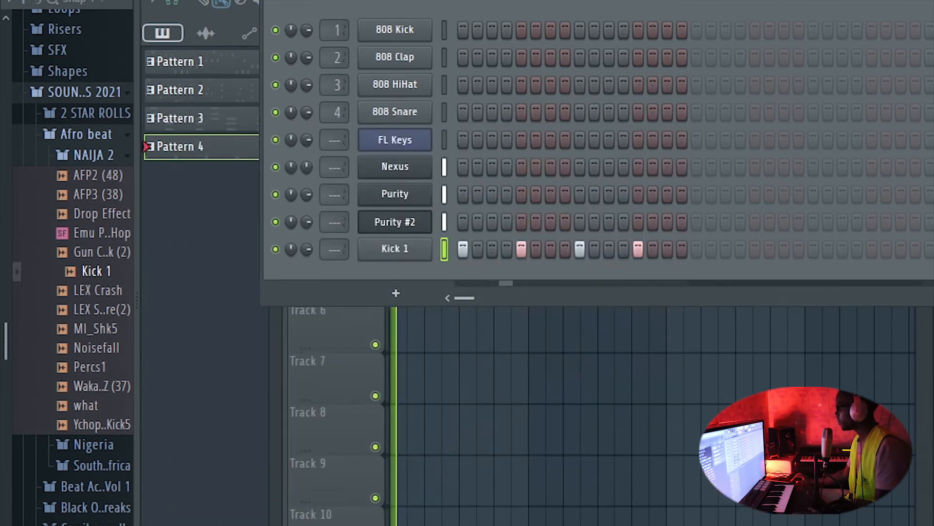
click(395, 250)
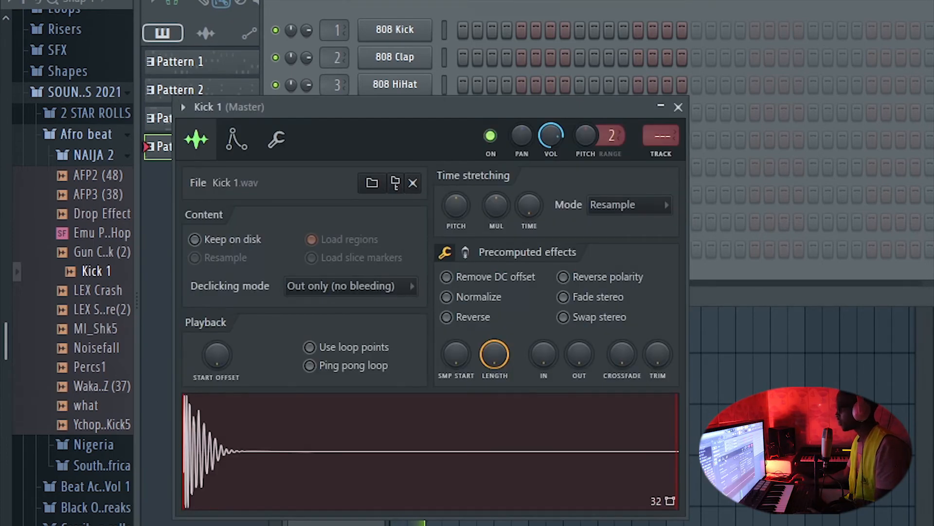
click(237, 139)
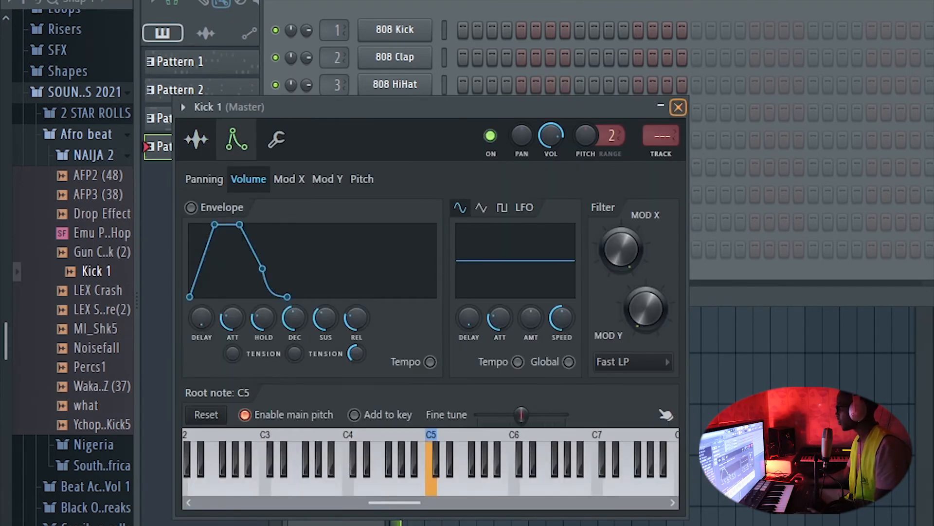
click(678, 107)
- Raise the four Kick 1 notes to full velocity in the piano roll and duplicate them into bar 2
right_click(429, 242)
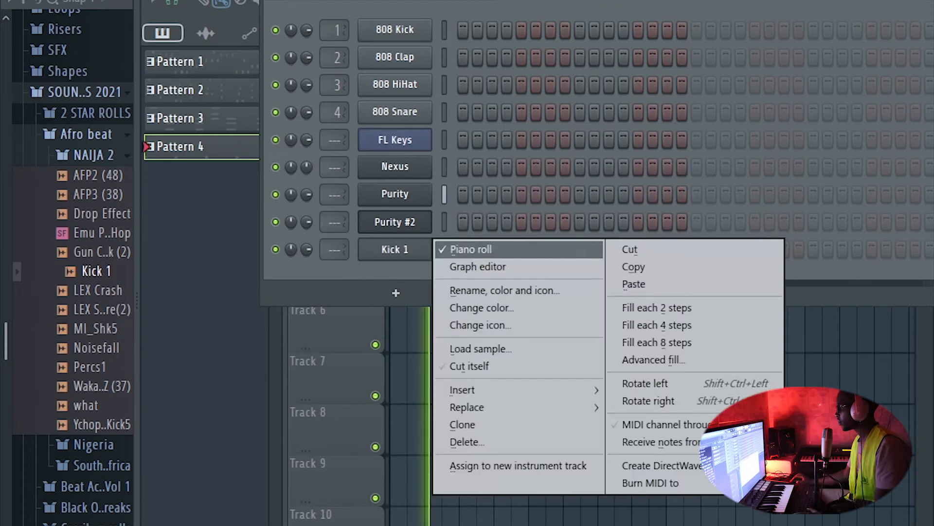
click(470, 248)
right_click(419, 248)
click(470, 249)
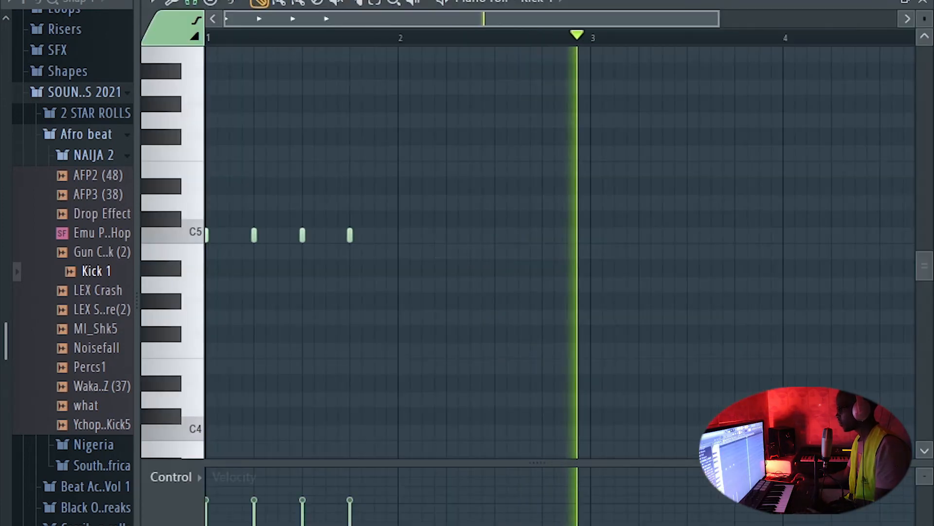
key(space)
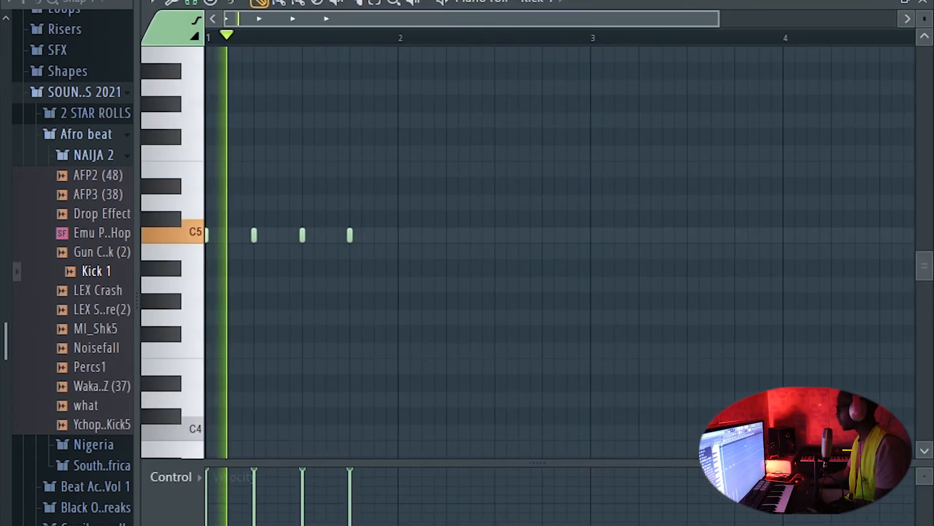
key(ctrl+a)
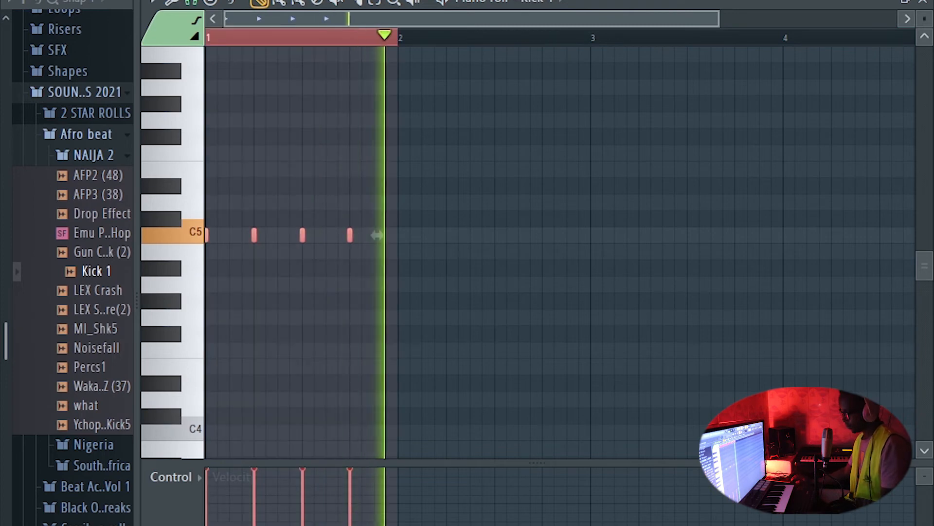
key(ctrl+b)
key(space)
key(space)
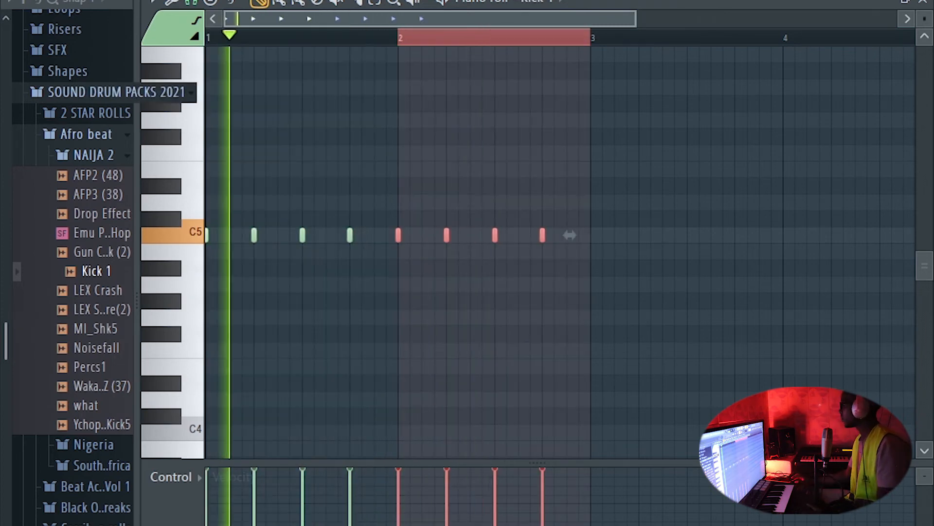
- Duplicate the Pattern 4 clip three times along Track 4 to fill bars 1 to 8, and stop playback
key(F5)
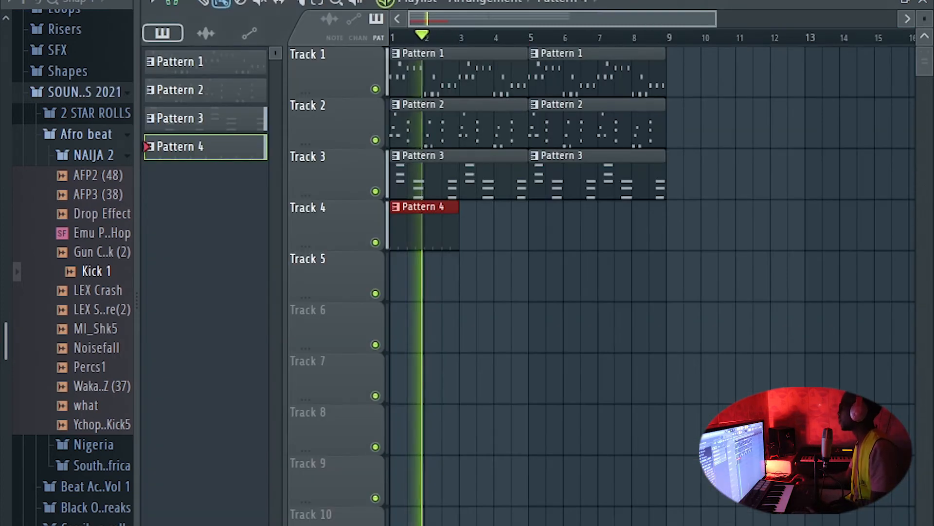
key(ctrl+b)
key(ctrl+b)
key(ctrl+b)
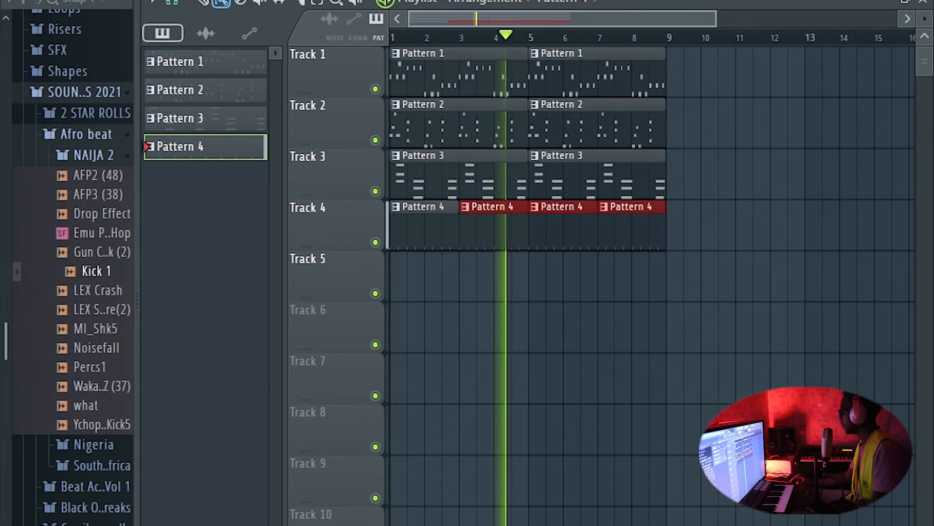
key(space)
key(F6)
key(F6)
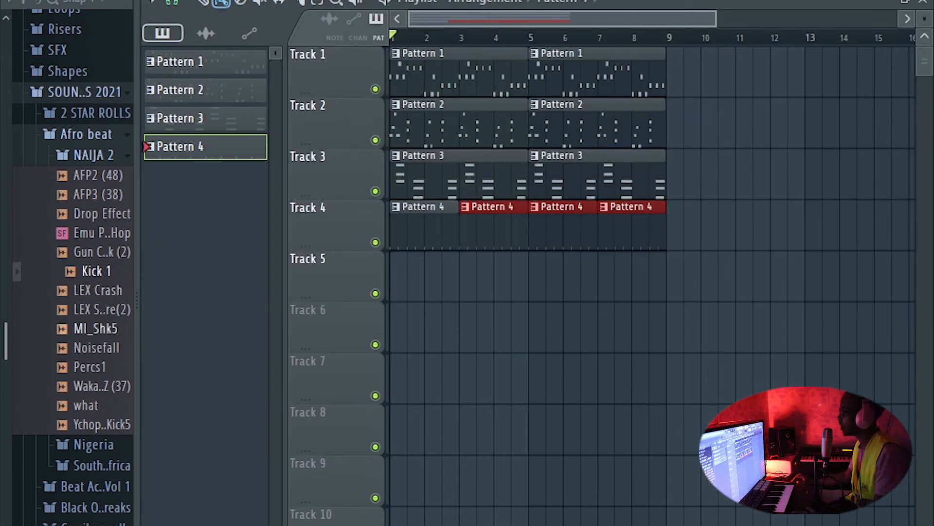
- Preview the Noisefall sample, close the NAIJA 2 folder and open the snare and clap folder inside Nigeria
click(96, 348)
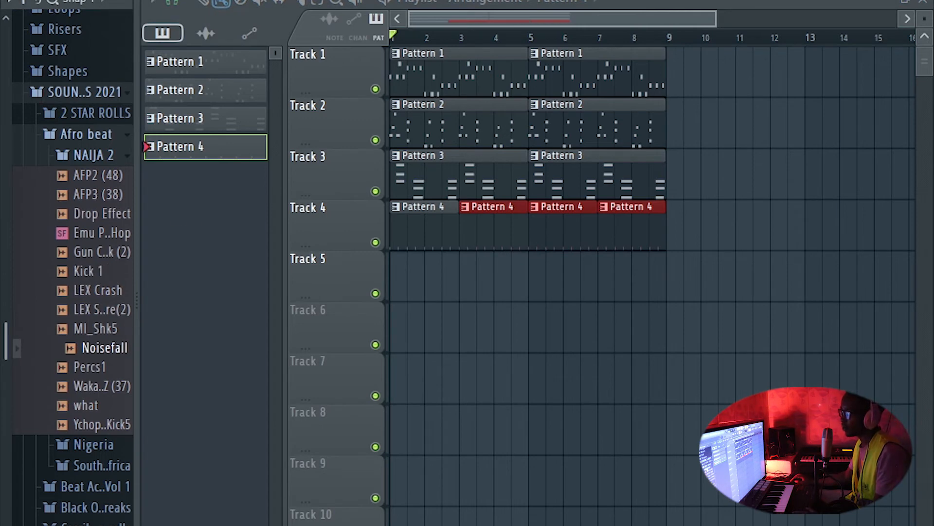
click(94, 156)
key(space)
click(93, 176)
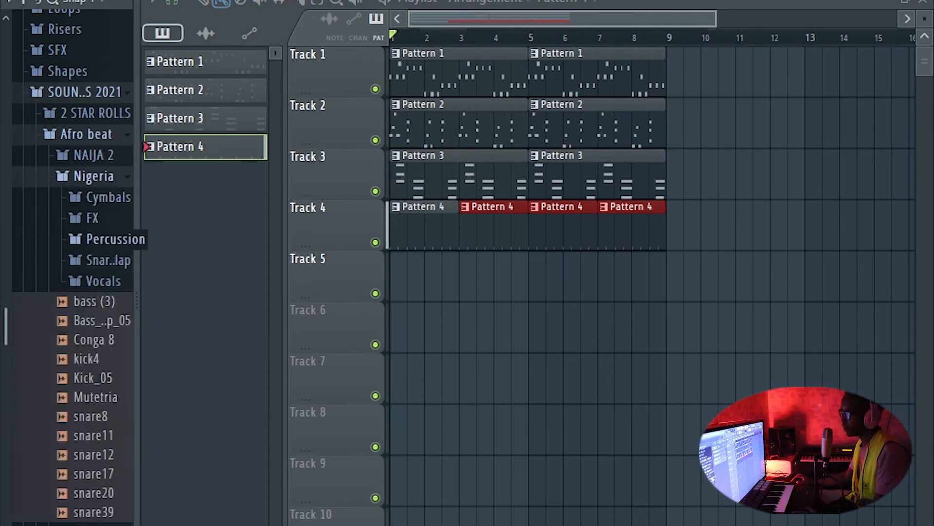
click(107, 259)
- Audition the snare and clap samples one after another, ending with Stick04 selected
key(Down)
key(Down)
key(Down)
key(Down)
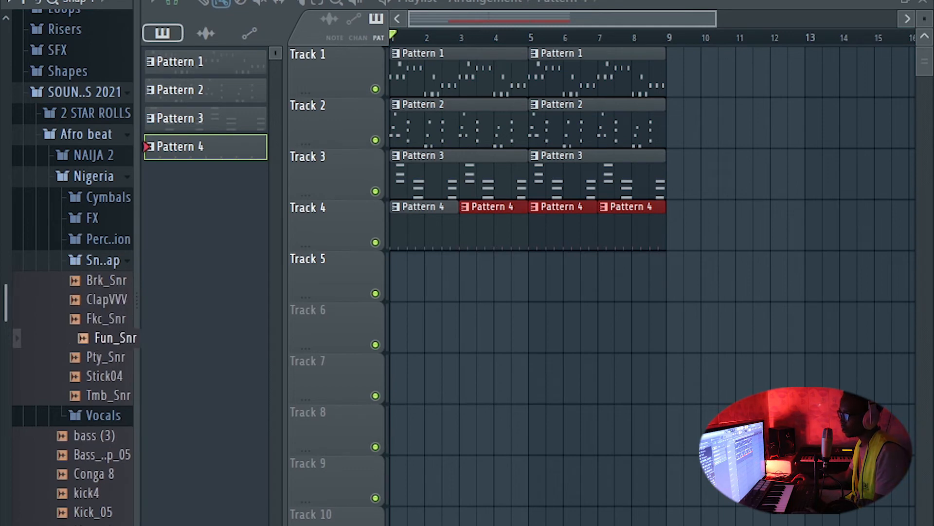
key(Down)
key(Down)
key(Up)
key(Down)
key(Up)
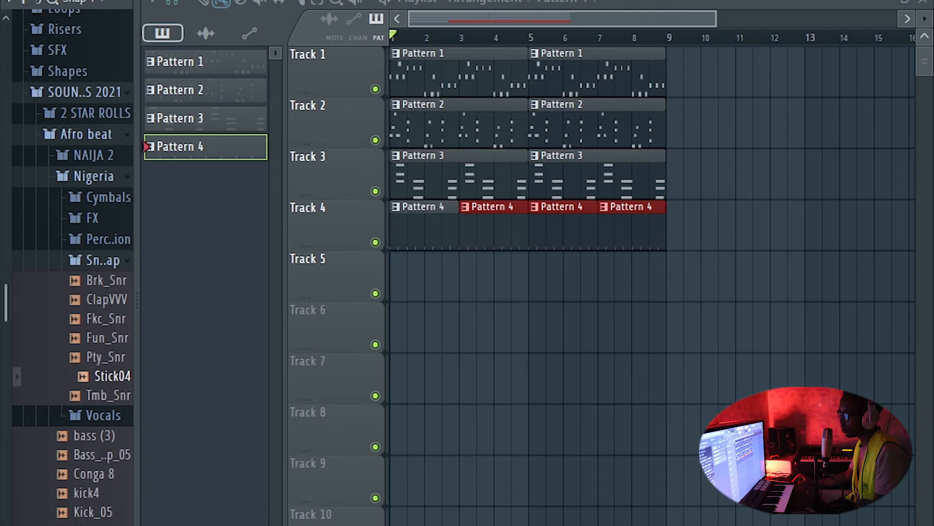
- Listen to the arrangement and add the Stick04 sample to the channel rack as a new channel below Kick 1
key(space)
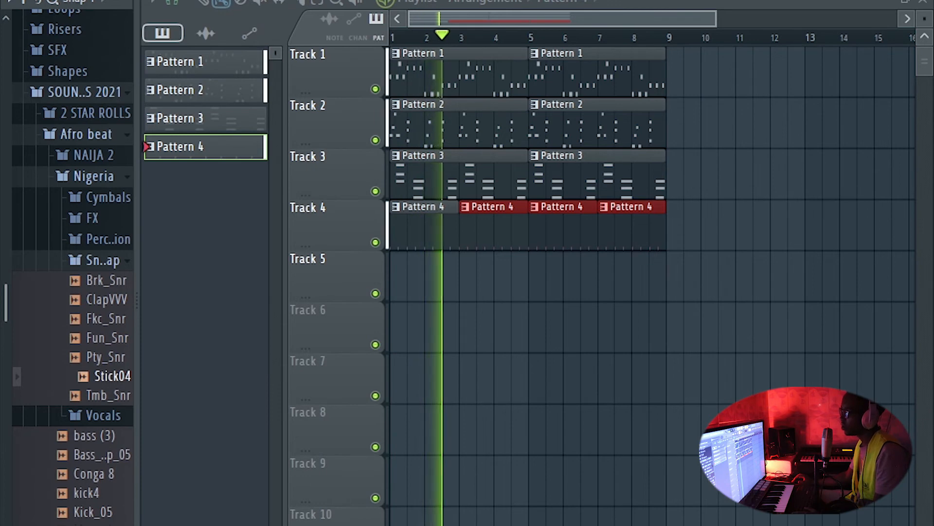
key(space)
key(space)
key(space)
key(F6)
key(space)
key(space)
drag(113, 375, 385, 308)
key(F6)
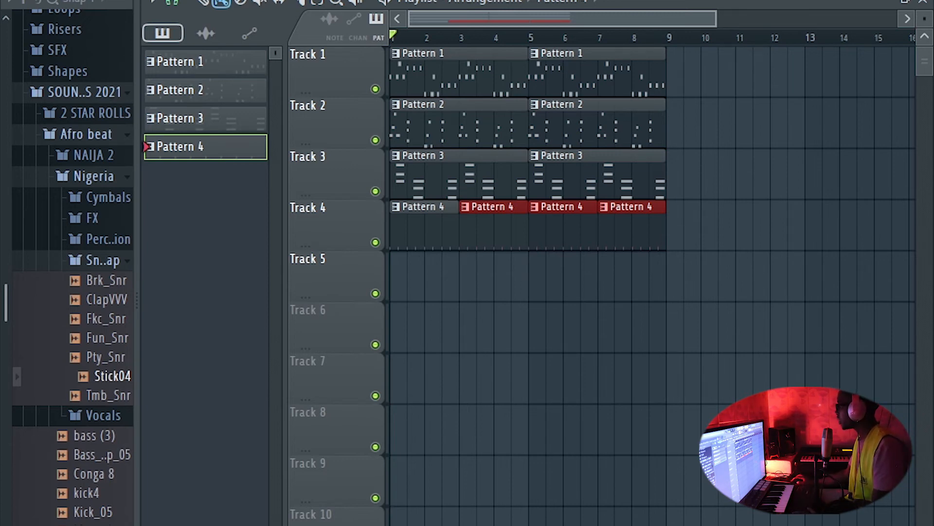
- Create Pattern 5 with a clip at bar 1 of Track 5, and open Stick04's piano roll
key(F4)
click(396, 272)
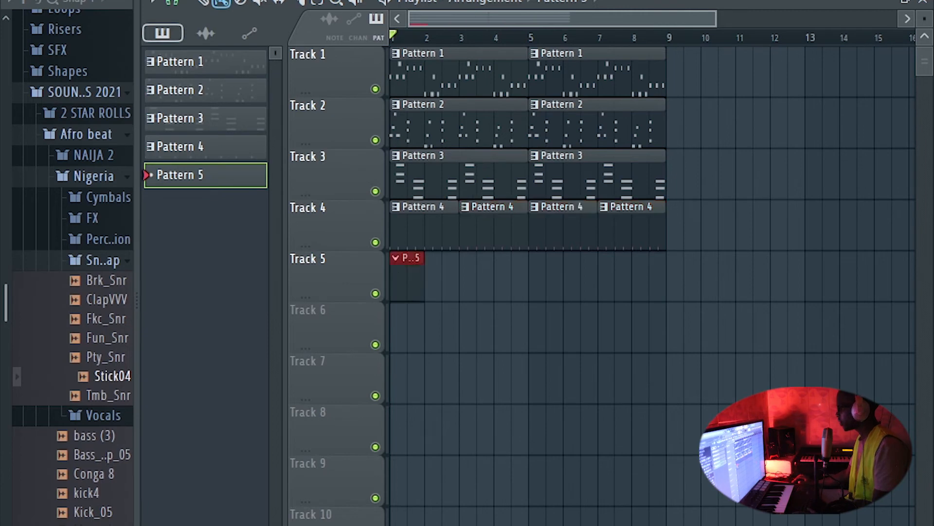
key(F6)
right_click(430, 272)
click(468, 277)
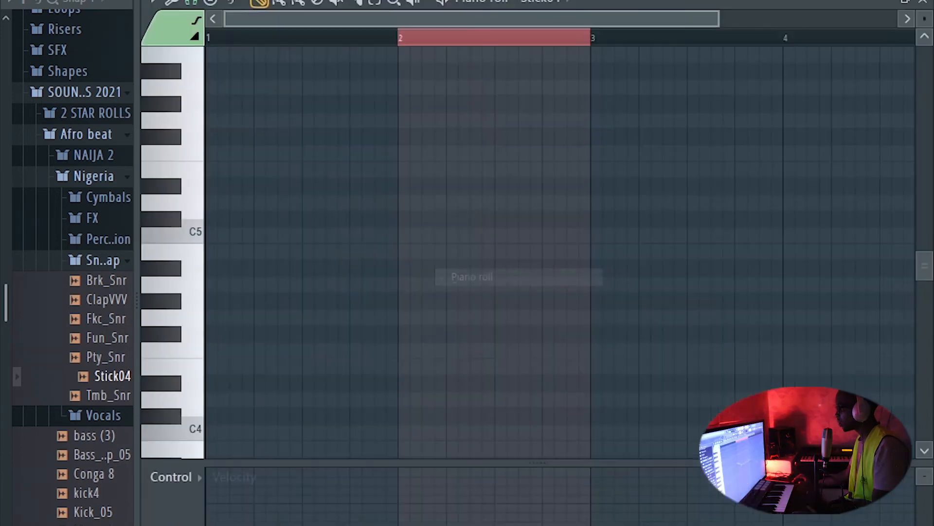
- Draw three one-step Stick04 notes on C5 at steps 1, 4 and 7 of bar 1, checking them in playback
click(208, 235)
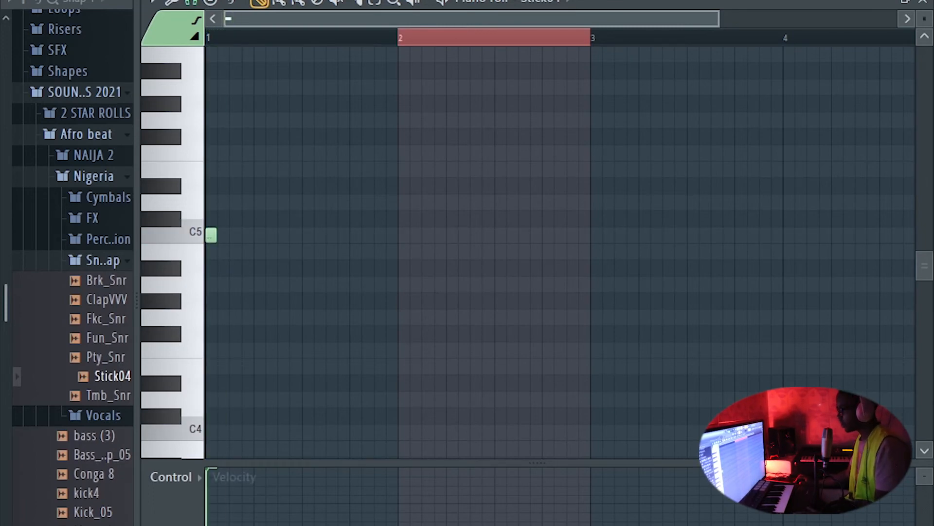
key(space)
key(space)
key(space)
click(248, 236)
key(space)
key(space)
click(283, 236)
key(space)
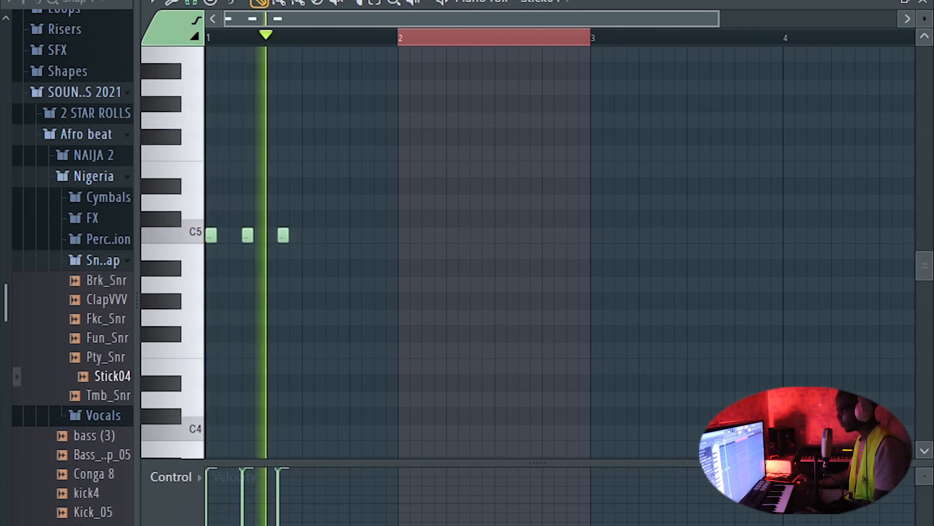
key(space)
- Add two more C5 Stick04 notes and position them at steps 11 and 13 of bar 1, checking by ear
click(320, 236)
key(space)
key(space)
key(space)
drag(320, 236, 331, 236)
click(380, 236)
key(space)
key(space)
drag(380, 235, 356, 235)
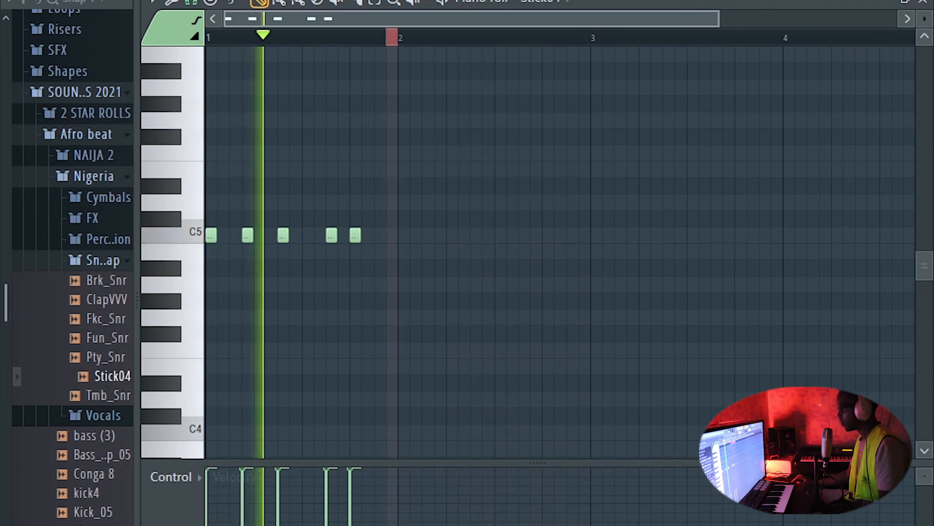
- Duplicate the five Stick04 notes into bar 2 and restart playback
key(ctrl+a)
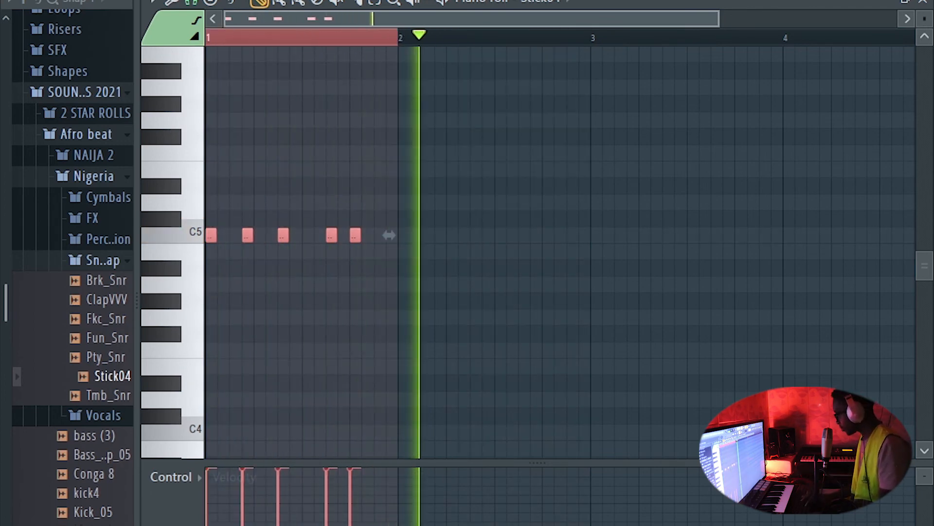
key(ctrl+b)
key(space)
key(space)
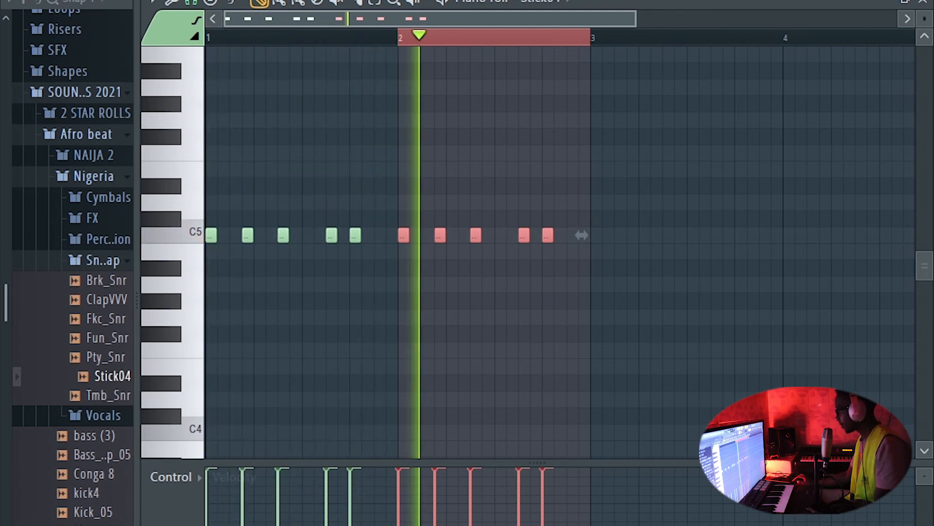
- Duplicate the Pattern 5 clip three times along Track 5 to fill bars 1 to 8, and stop playback
key(F5)
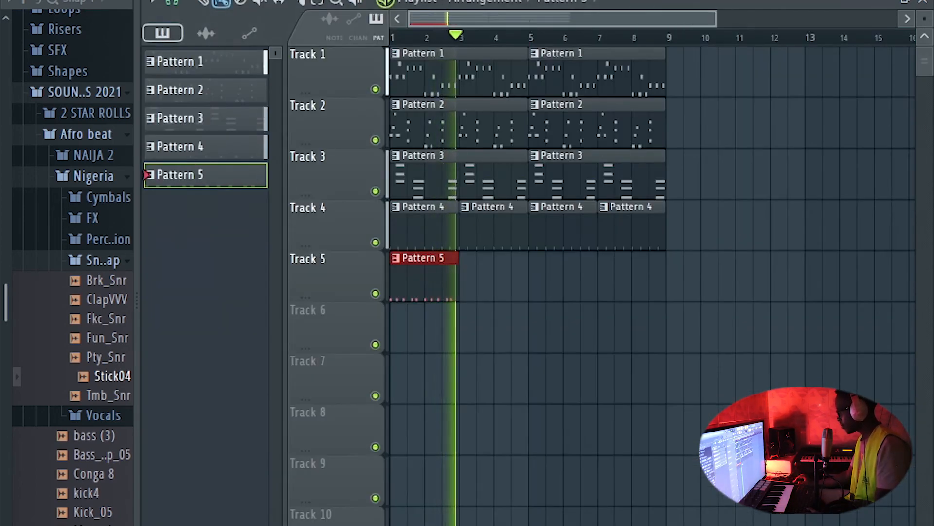
key(ctrl+b)
key(ctrl+b)
key(ctrl+b)
key(space)
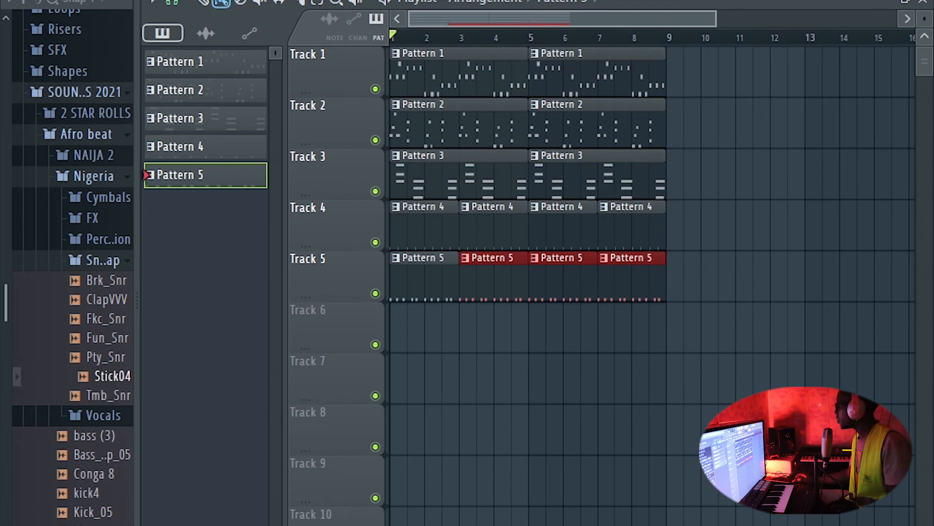
- Show the channel rack and move its window so that all channels down to Stick04 are in view
key(F6)
key(F6)
key(F6)
drag(584, 38, 429, 83)
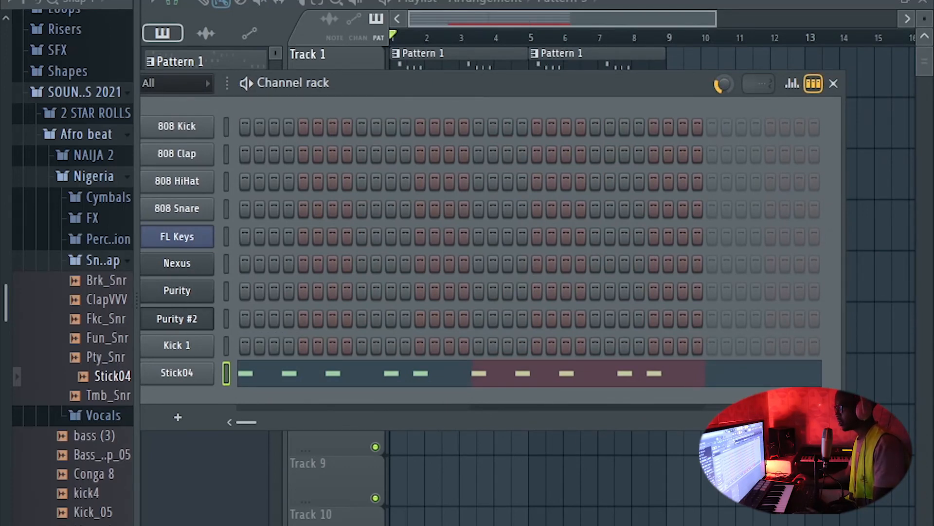
- Play the arrangement several times to check the Stick04 pattern by ear, hiding the channel rack to watch the playlist
key(space)
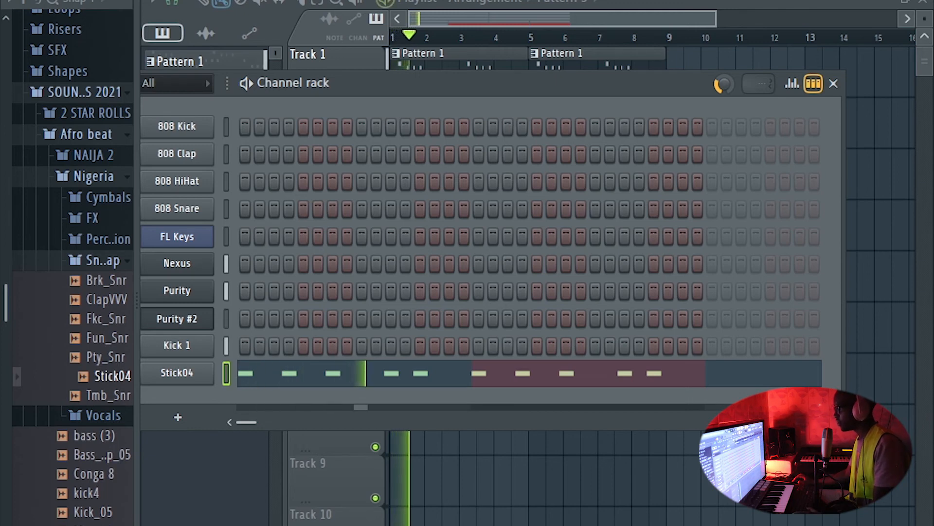
key(space)
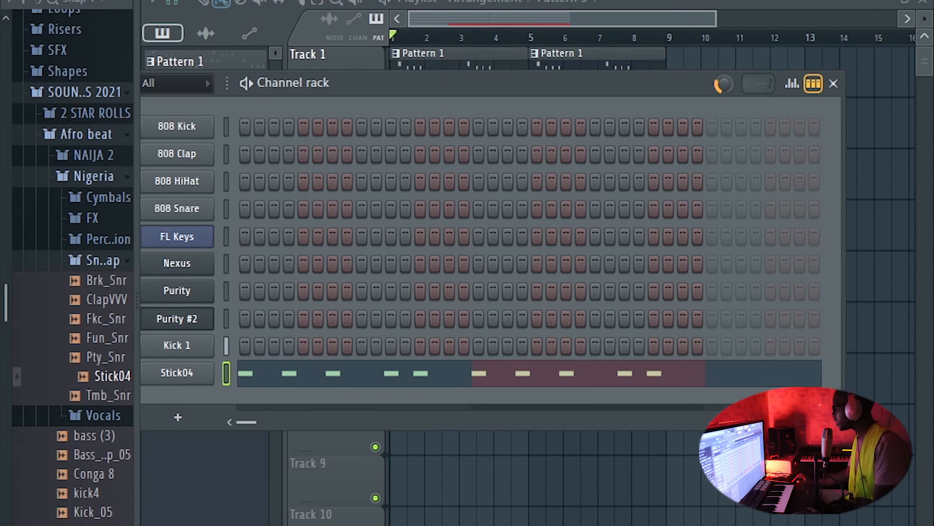
key(space)
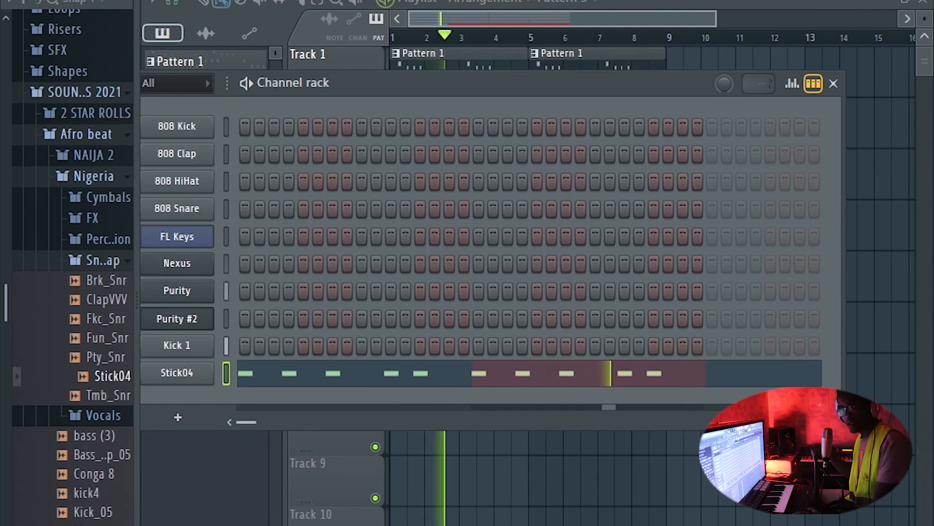
key(space)
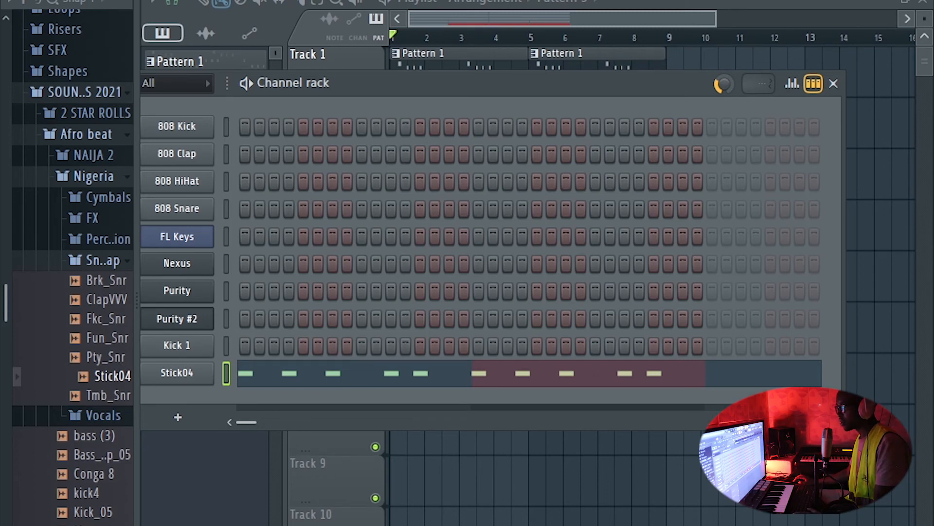
key(space)
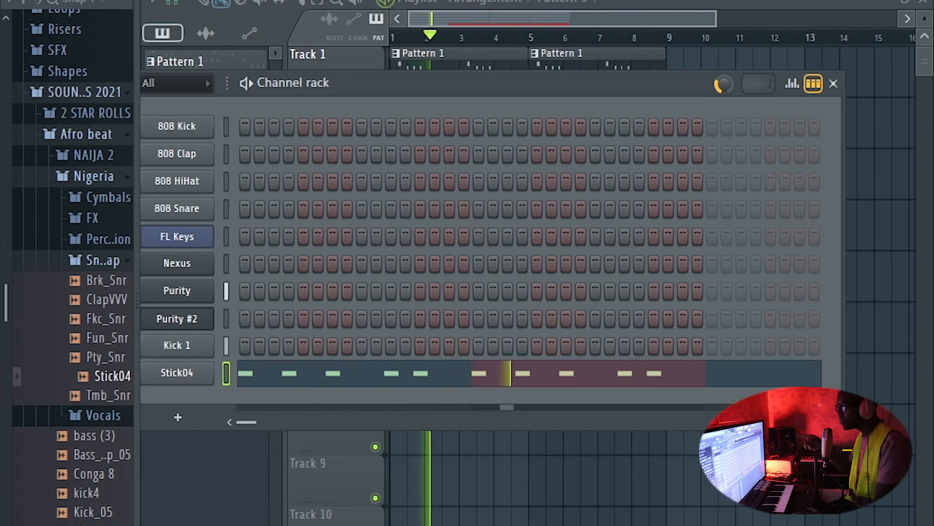
key(space)
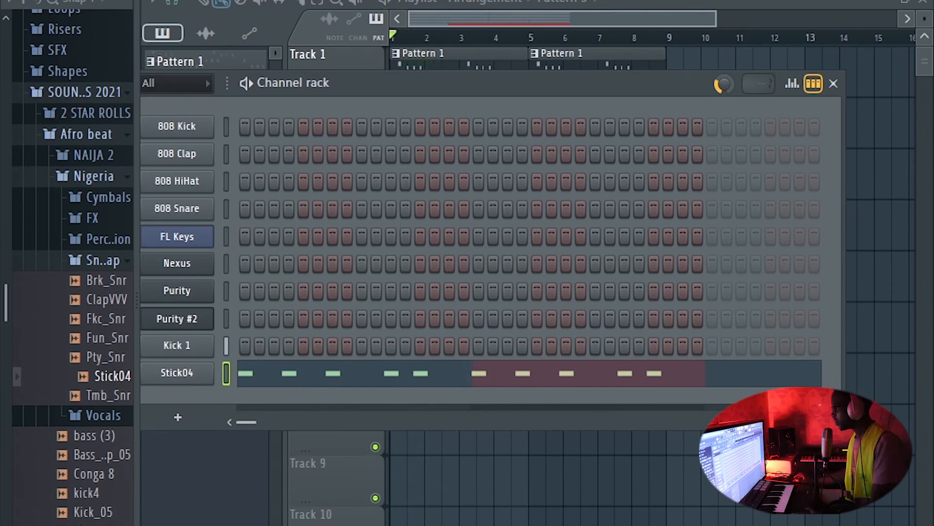
key(F6)
key(space)
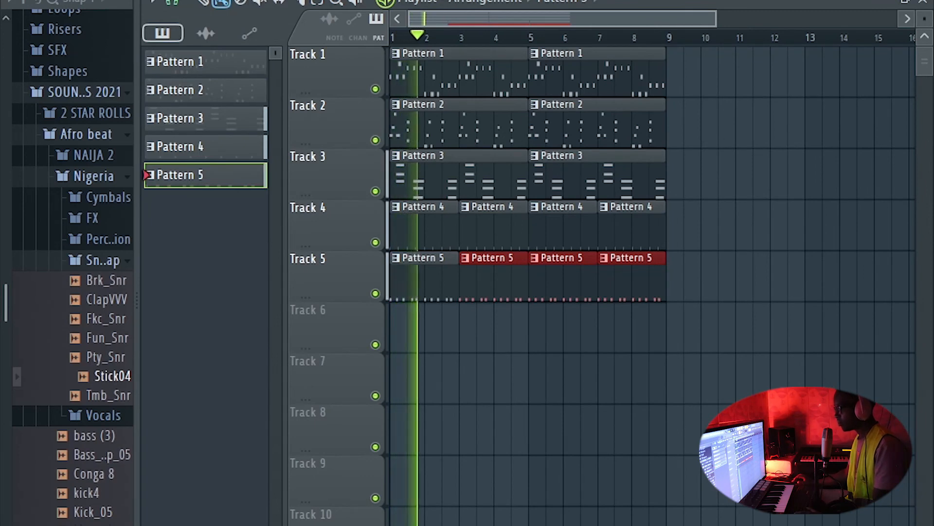
key(space)
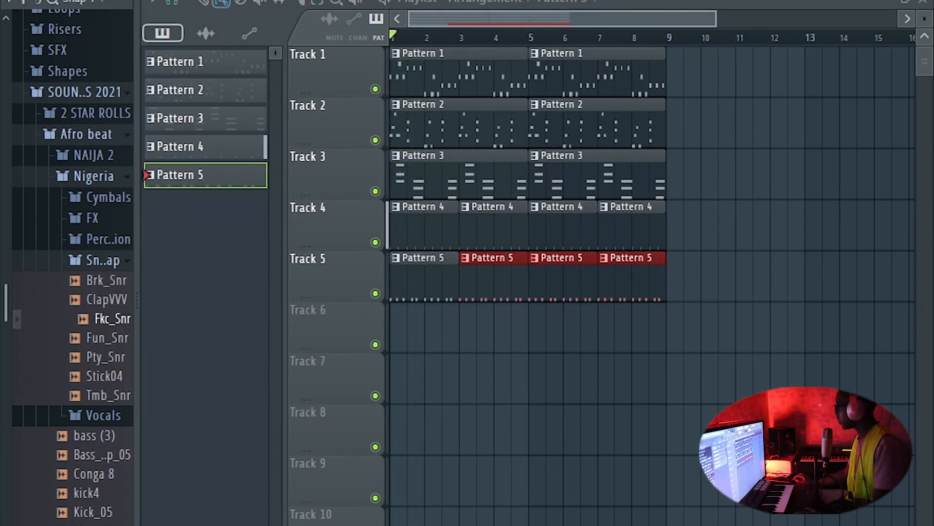
- Show the channel rack and load the Fun_Snr and Pty_Snr samples as new channels below Stick04, trying Fkc_Snr first
key(F6)
drag(185, 392, 194, 423)
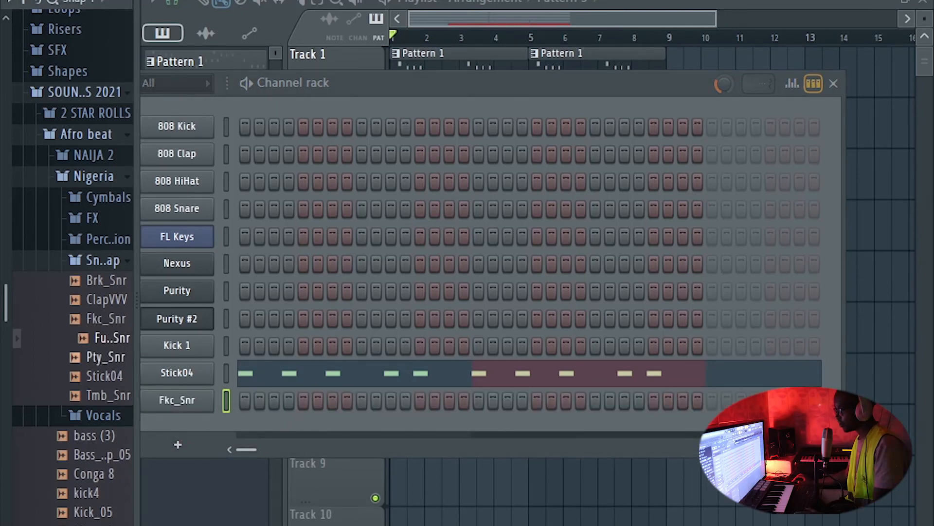
drag(109, 338, 176, 402)
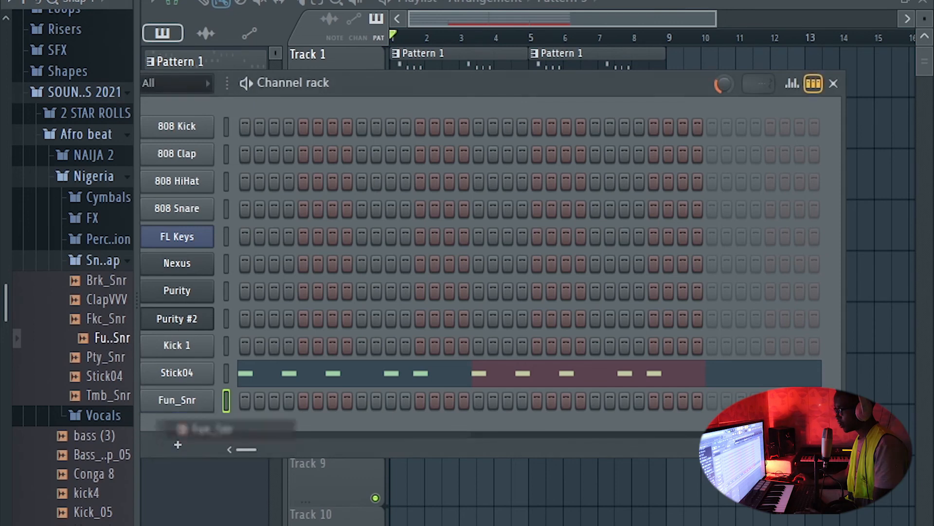
drag(106, 356, 182, 440)
- Copy the Stick04 notes and paste them into both the Fun_Snr and Pty_Snr channels
right_click(176, 428)
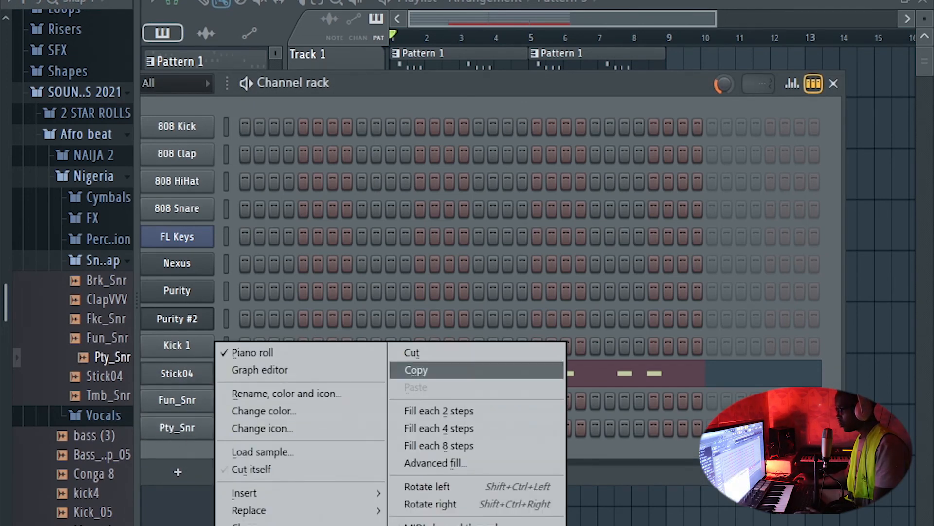
click(416, 370)
right_click(177, 400)
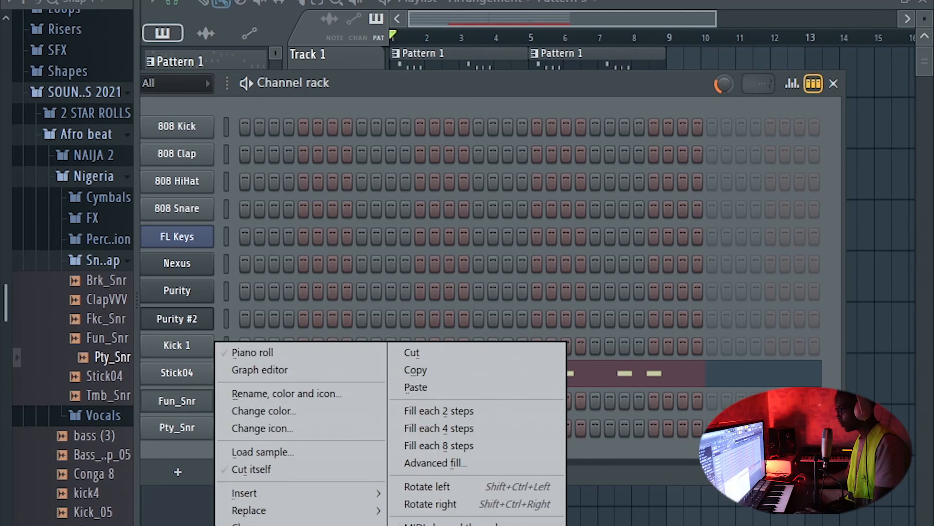
click(416, 387)
click(176, 427)
right_click(176, 428)
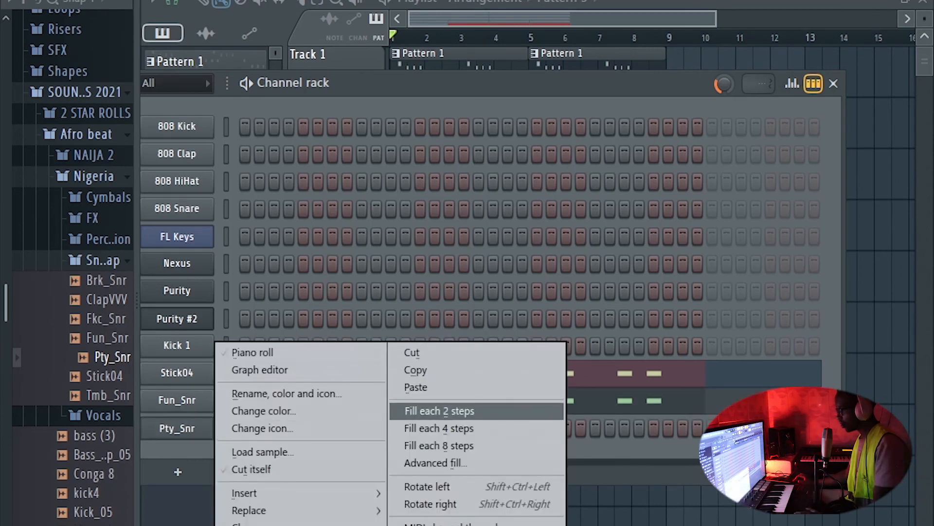
click(416, 387)
- Reposition the channel rack to reach the channel knobs, and pan Fun_Snr left and Pty_Snr right after a test playback
drag(438, 84, 608, 11)
key(space)
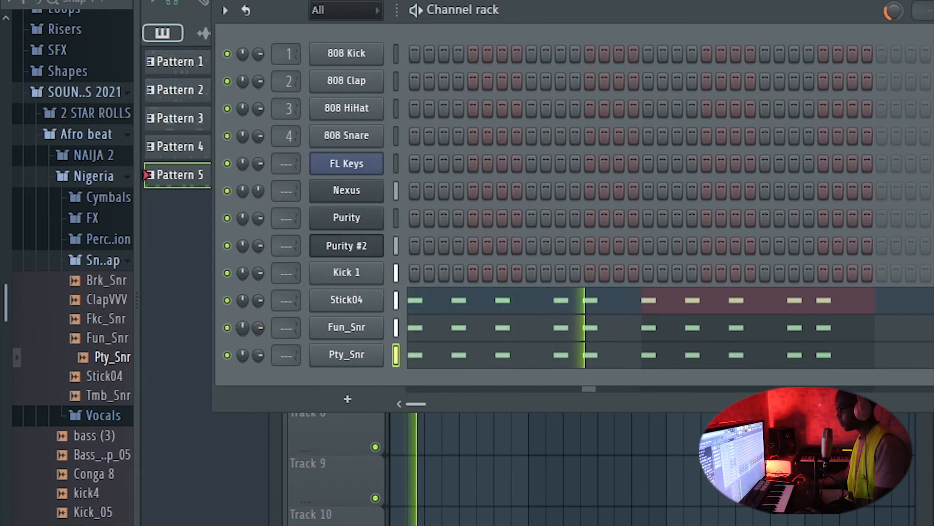
key(space)
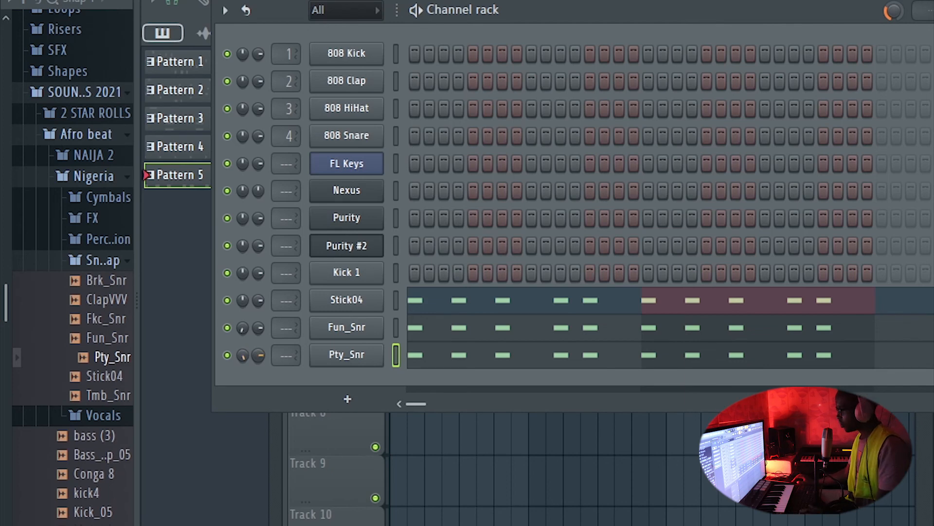
scroll(73, 243, up, 1)
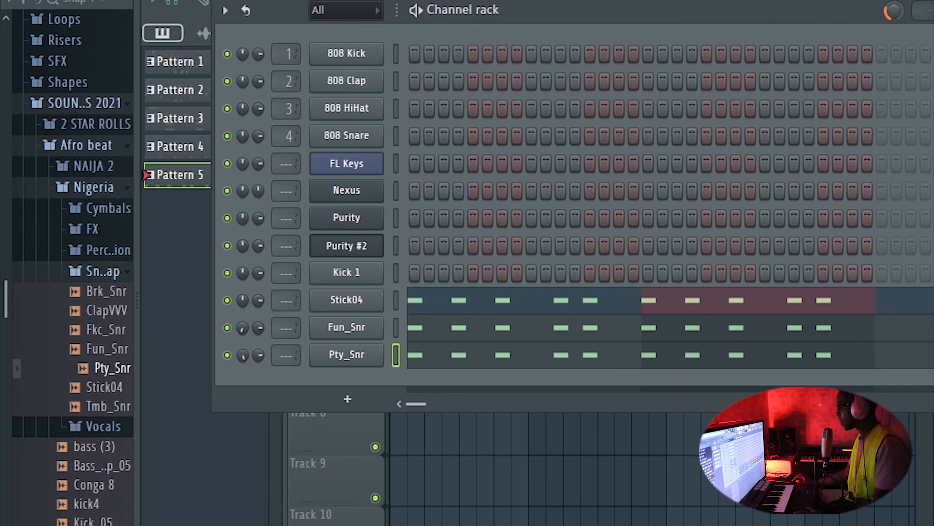
drag(608, 10, 616, 14)
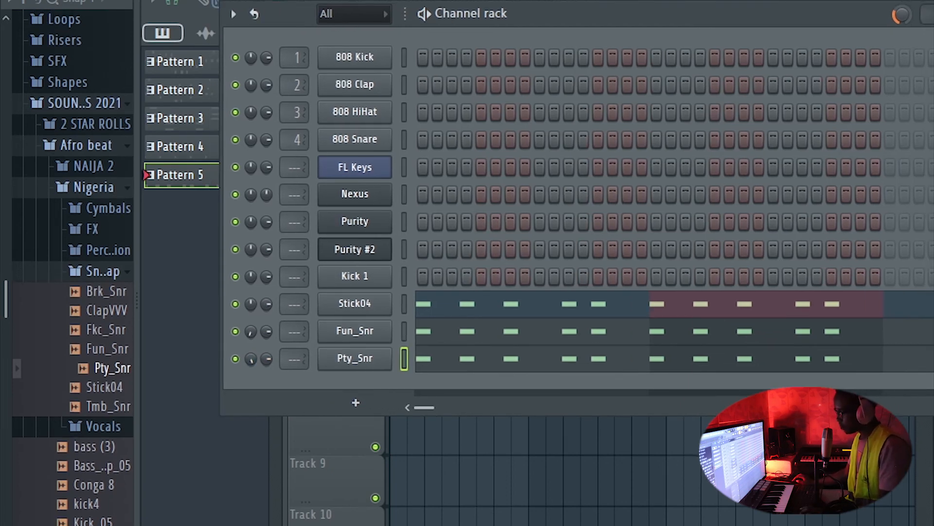
- Play the layered snares to judge the balance, lower the Fun_Snr and Pty_Snr channel volumes, and replay to check
key(space)
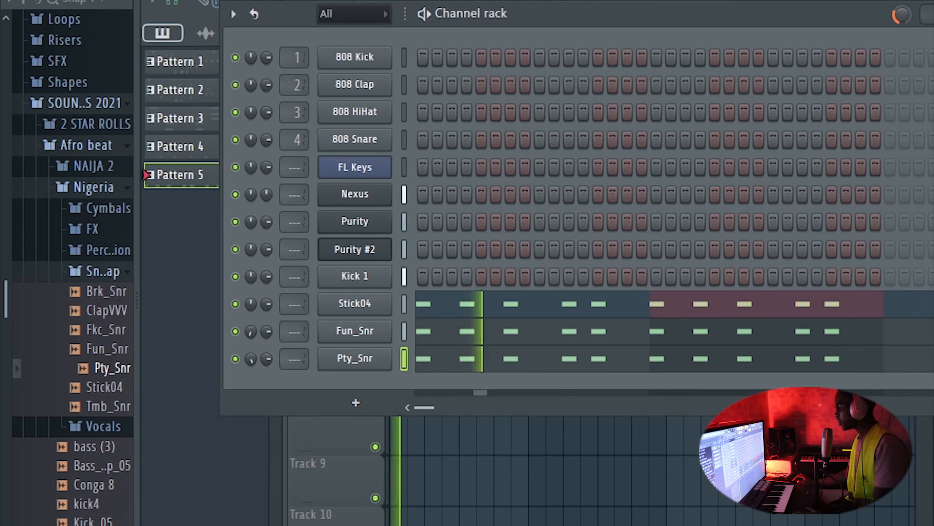
drag(617, 14, 582, 59)
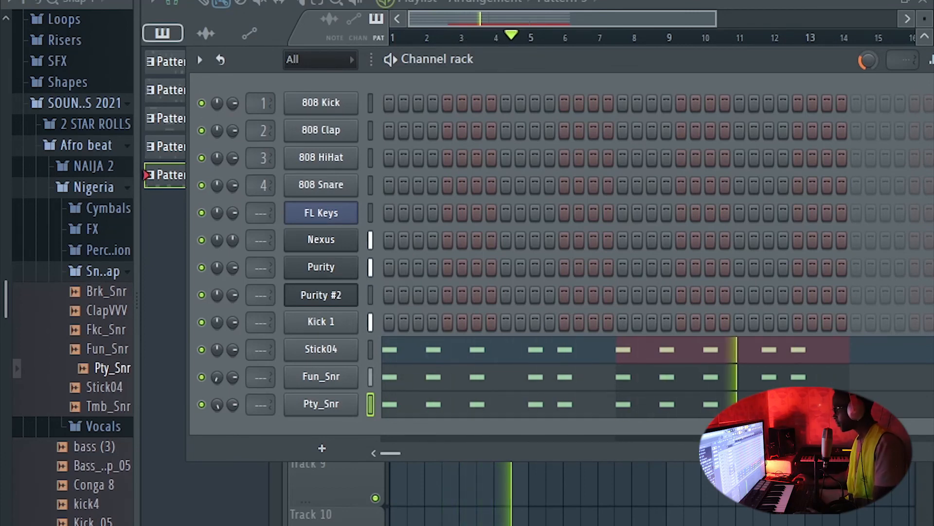
key(space)
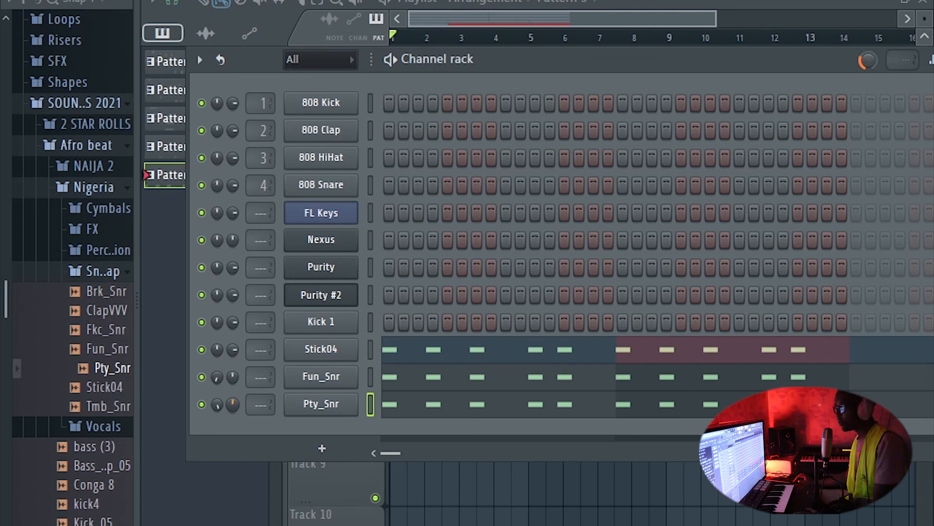
key(space)
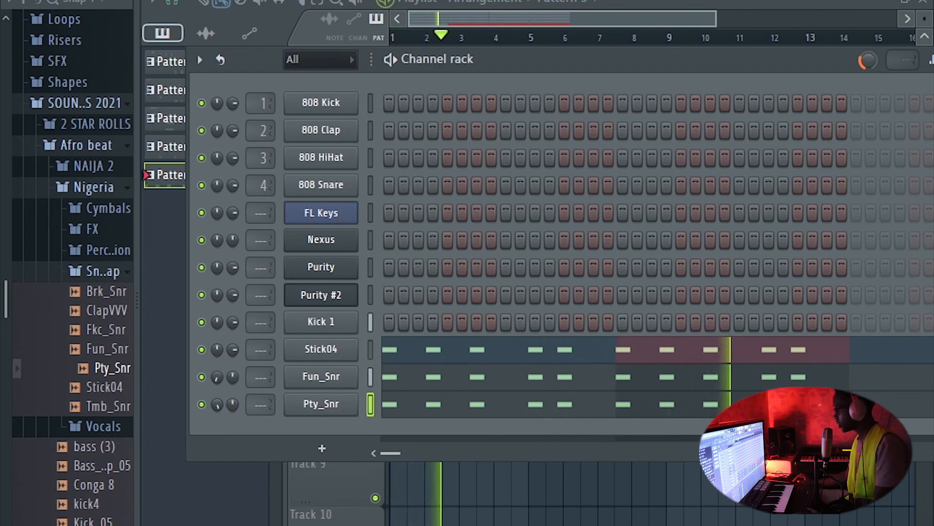
key(space)
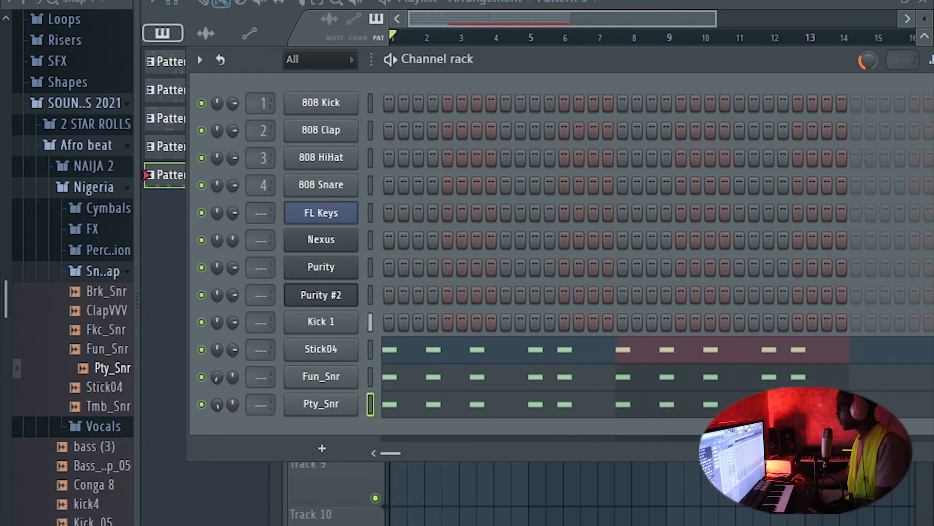
- Hide the channel rack, deselect the Pattern 5 clips in the playlist, and briefly start and stop playback
key(F6)
key(ctrl+d)
key(space)
key(space)
- Audition the Fun_Snr and Pty_Snr samples and browse the samples listed below the Nigeria folder for another sound
click(115, 349)
click(106, 369)
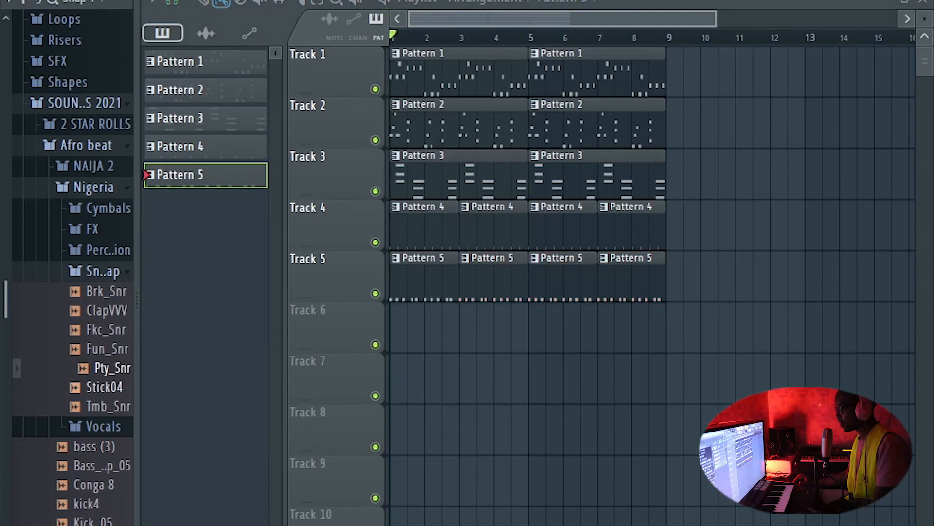
scroll(104, 388, down, 2)
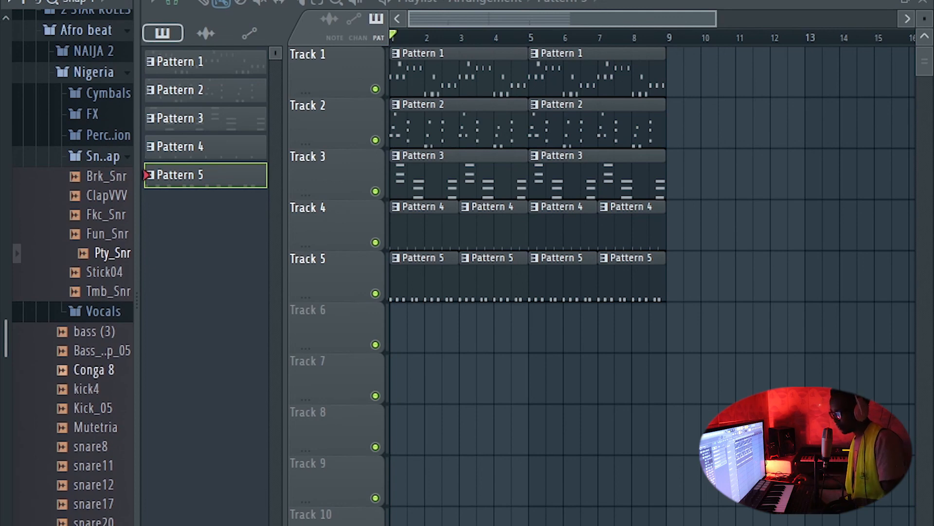
scroll(105, 282, up, 1)
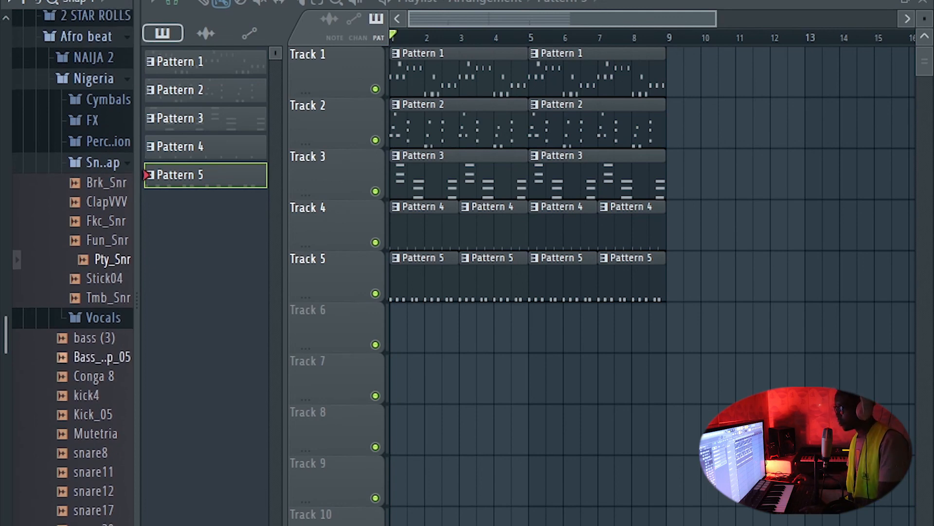